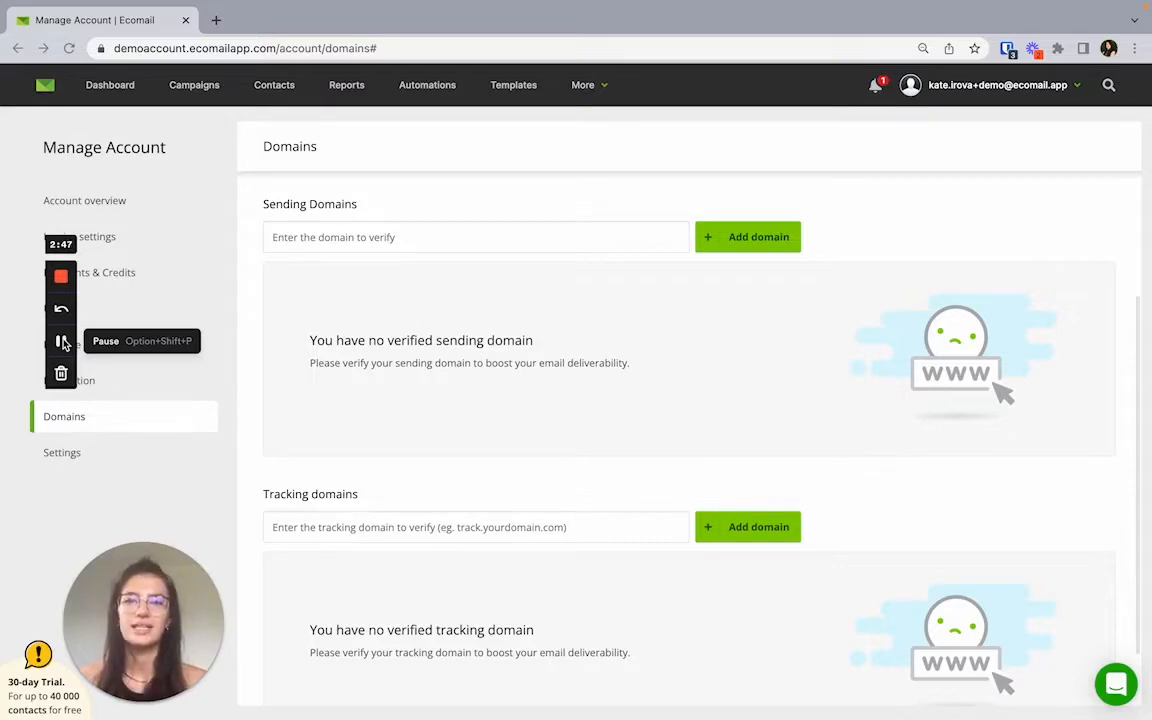
Examine the 2nd level domain verification procedure and its DKIM record table in the Ecomail support article.
click(63, 343)
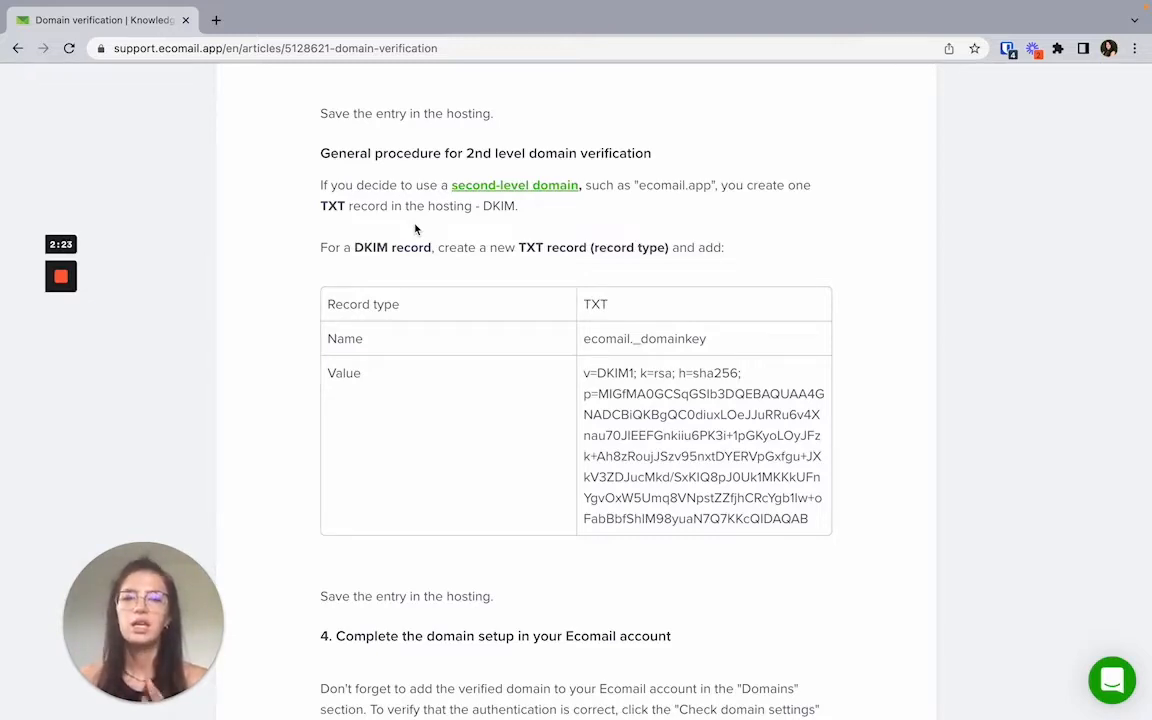
drag(319, 152, 828, 544)
click(835, 545)
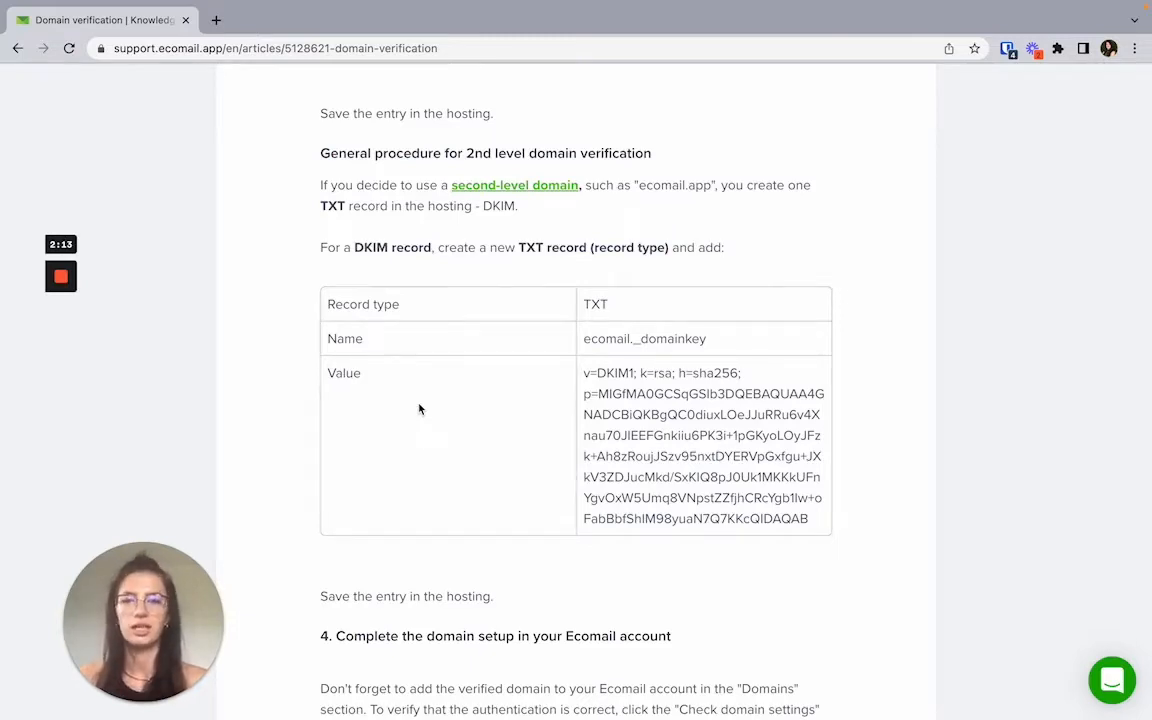
Switch to GoDaddy and open DNS management for the domain ecomaildemo.com.
key(ctrl+Left)
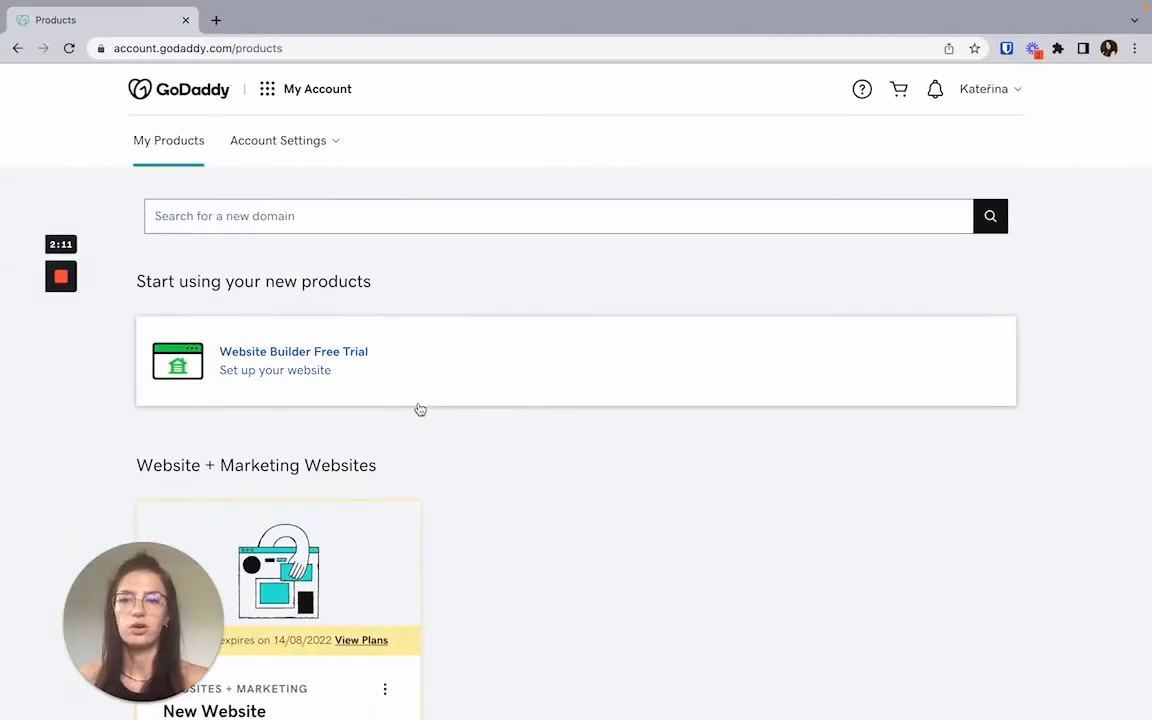
scroll(441, 288, down, 5)
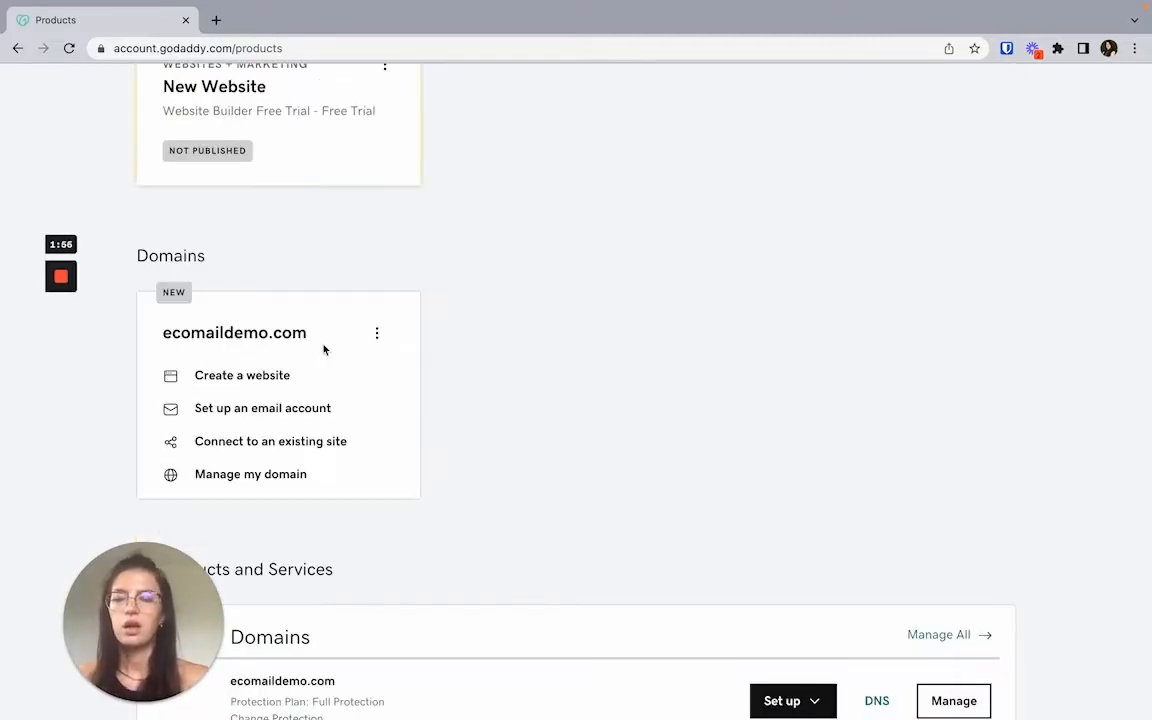
click(270, 477)
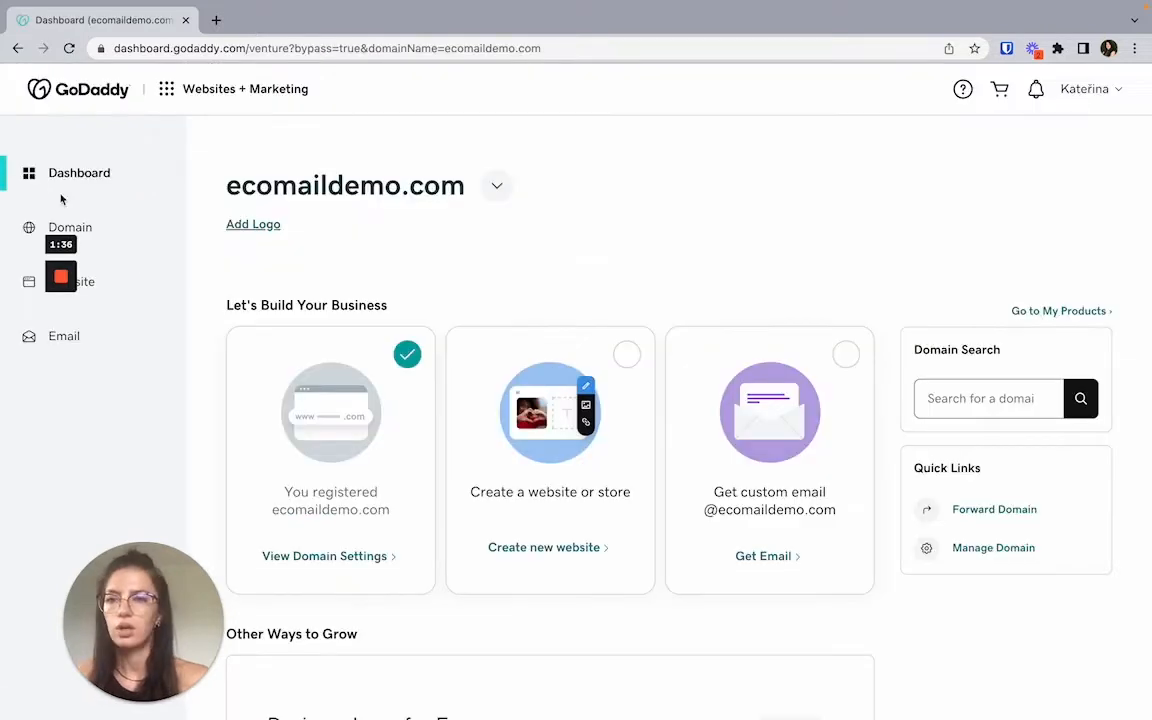
click(100, 230)
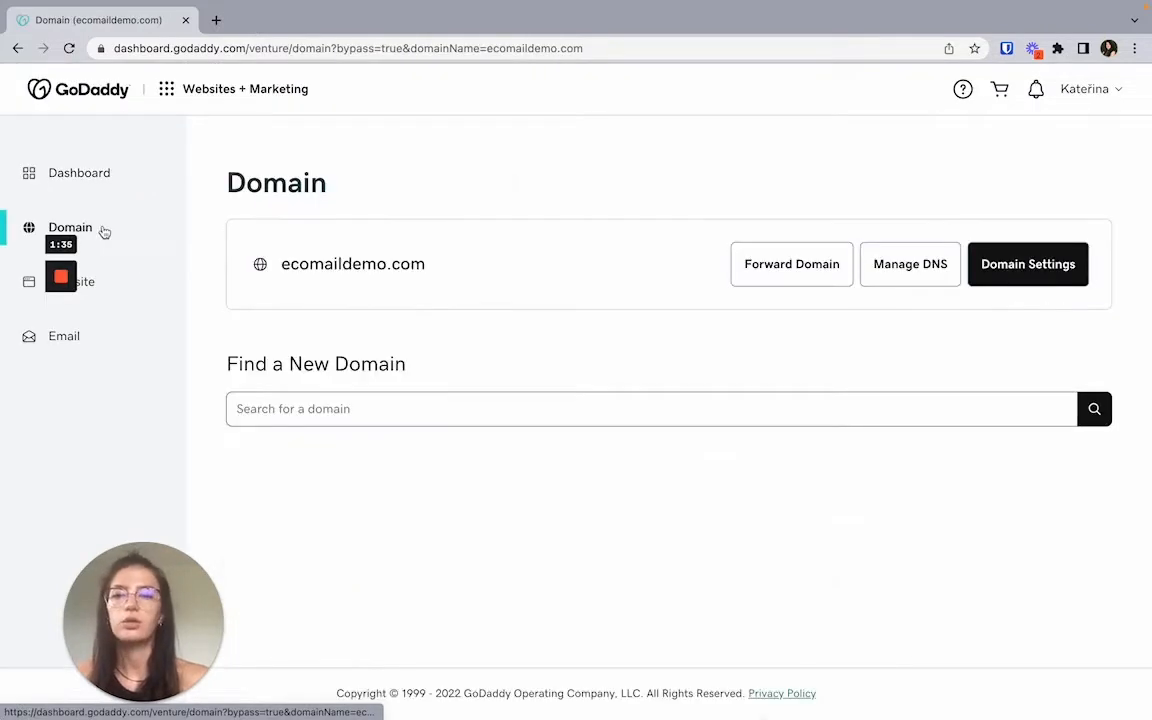
click(922, 276)
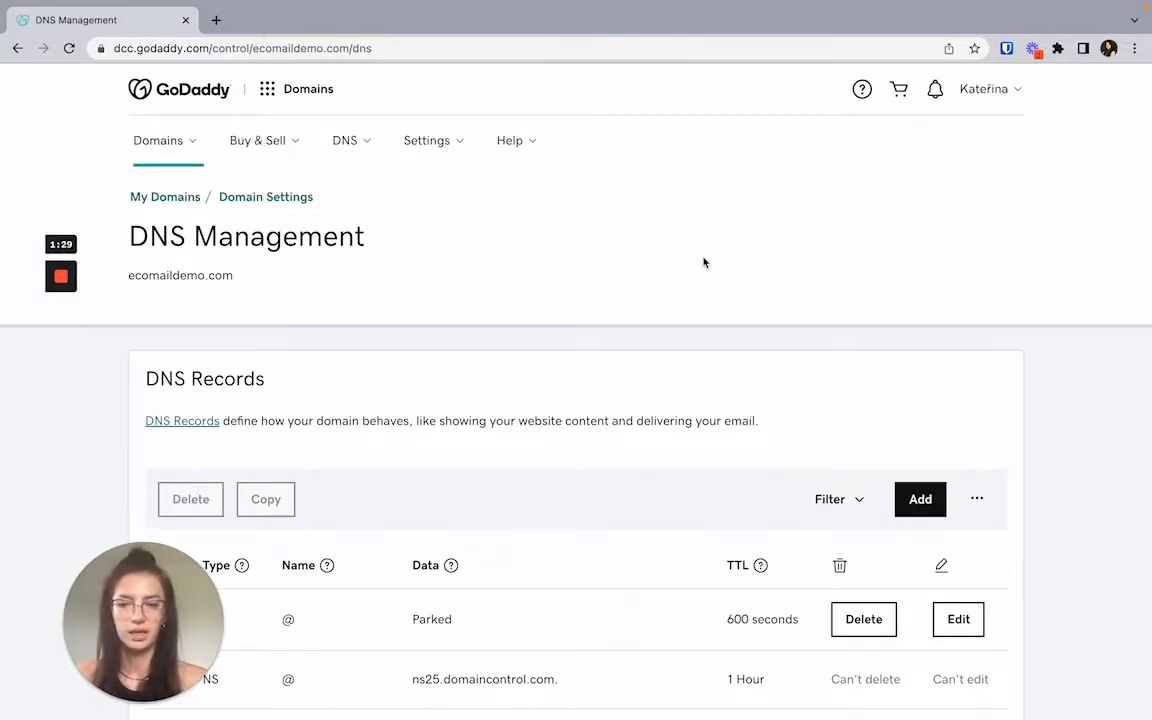
Start a new DNS record for ecomaildemo.com and set its type to TXT.
scroll(703, 262, down, 1)
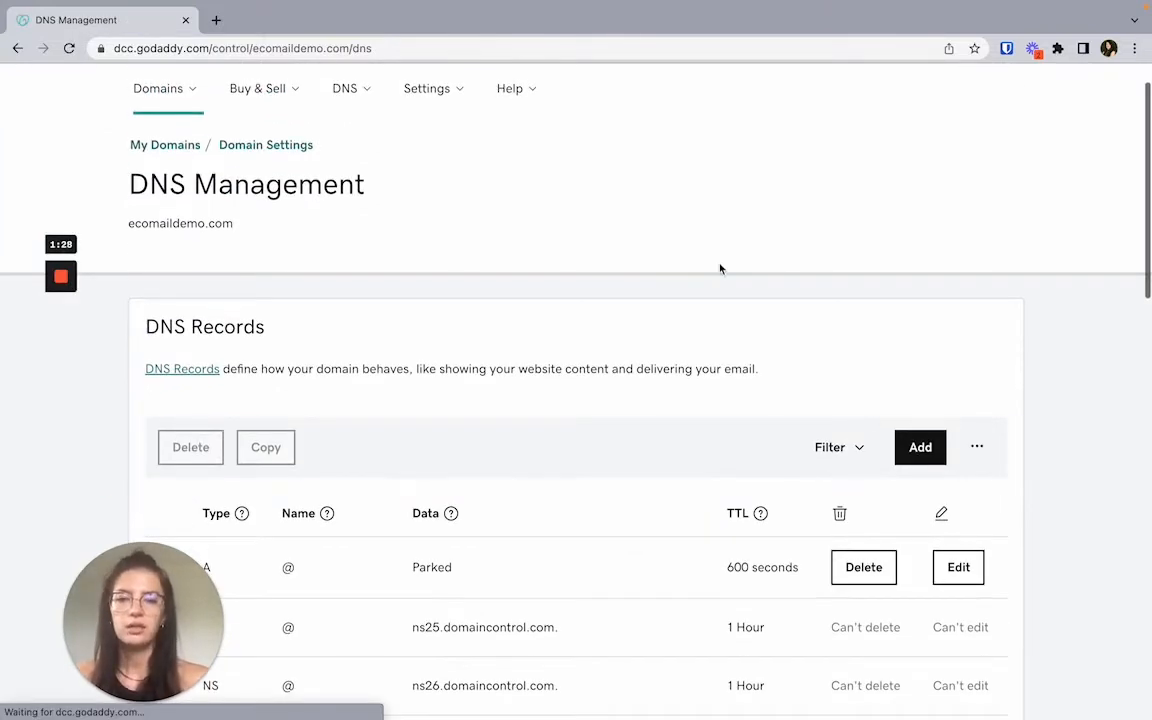
click(920, 450)
scroll(612, 470, down, 3)
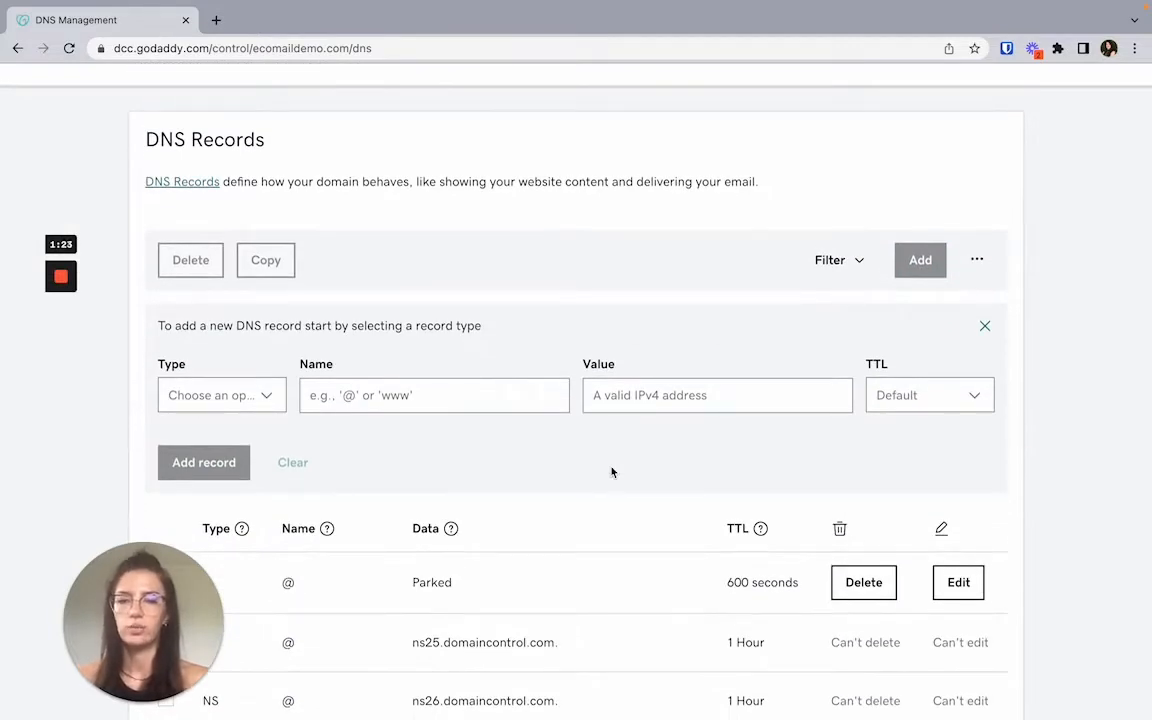
click(244, 374)
click(249, 396)
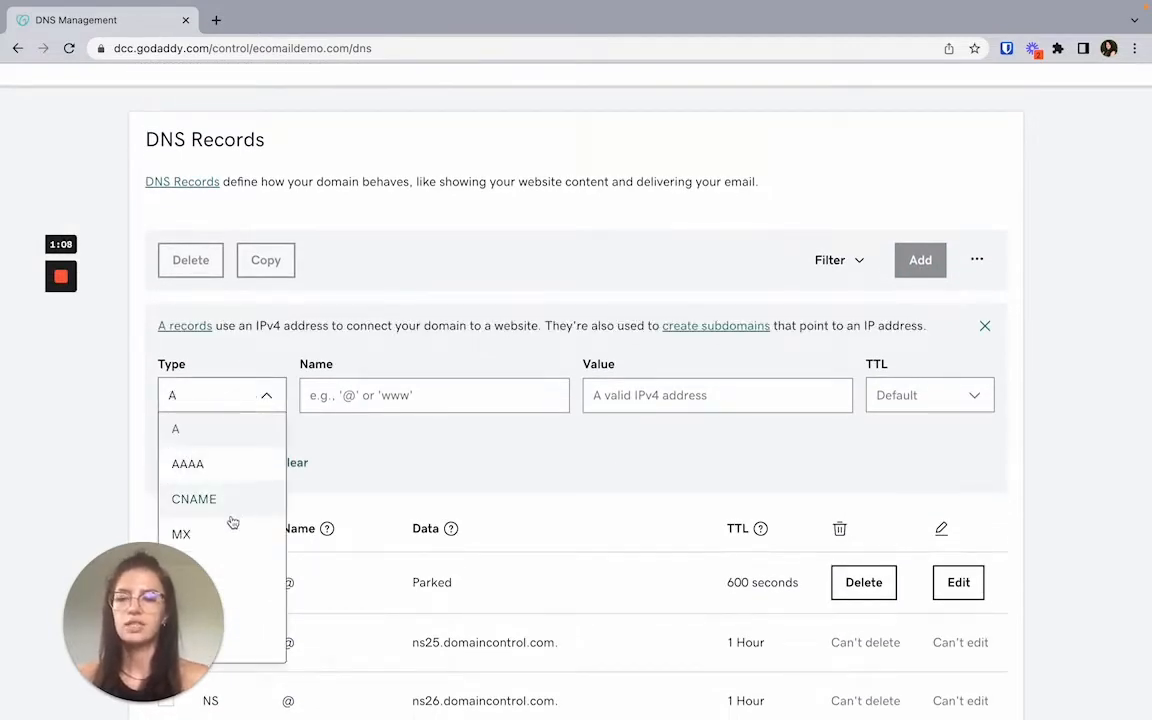
scroll(232, 520, down, 1)
click(231, 540)
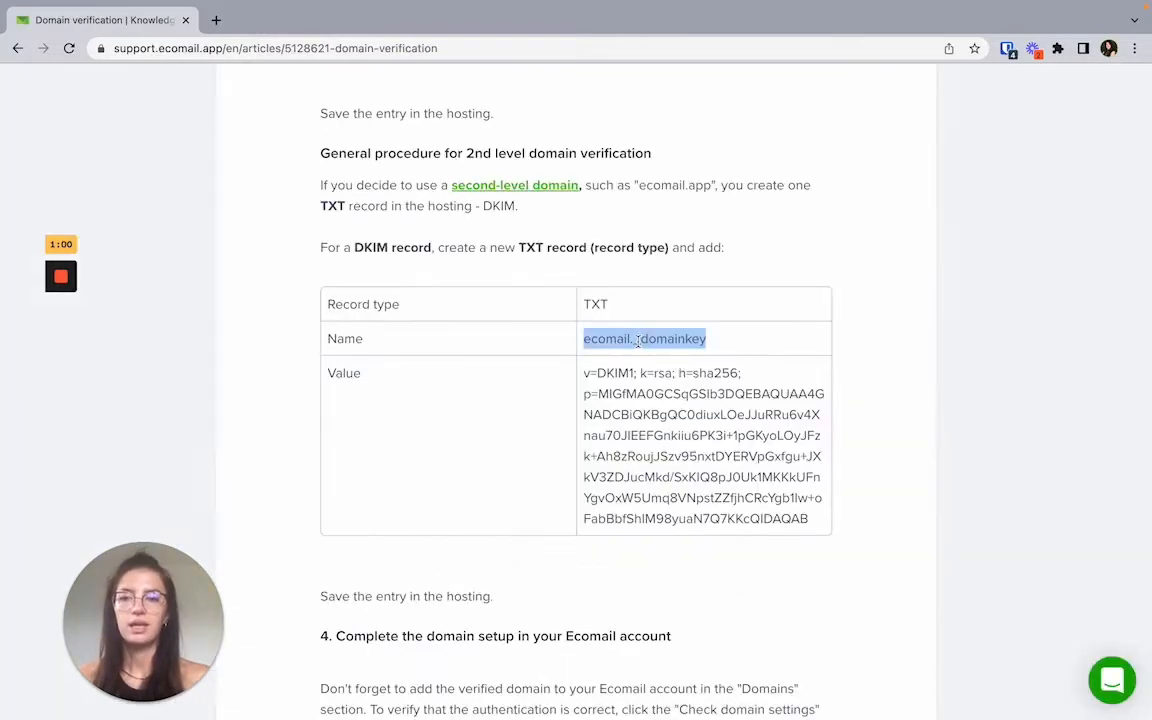
Enter ecomail._domainkey from the support article as the new TXT record's name.
key(ctrl+Left)
click(476, 399)
text(ecomail._domainkey)
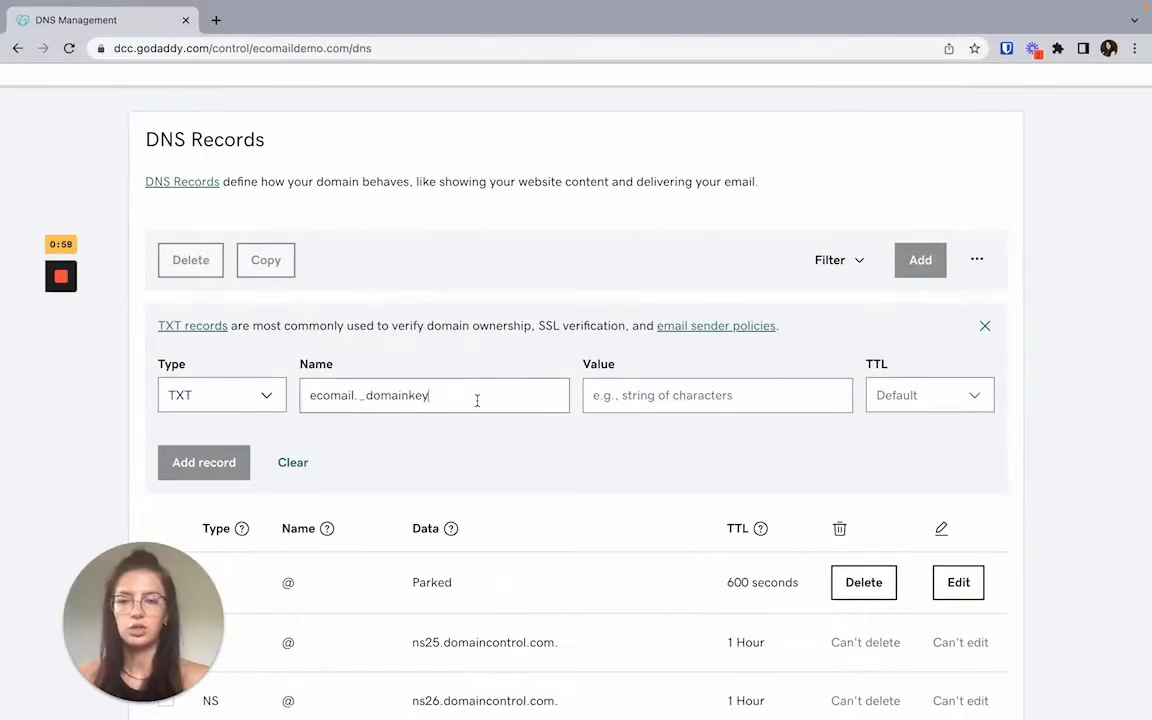
Copy the full DKIM value from the support article into the TXT record's value.
key(ctrl+Right)
triple_click(654, 404)
key(super+c)
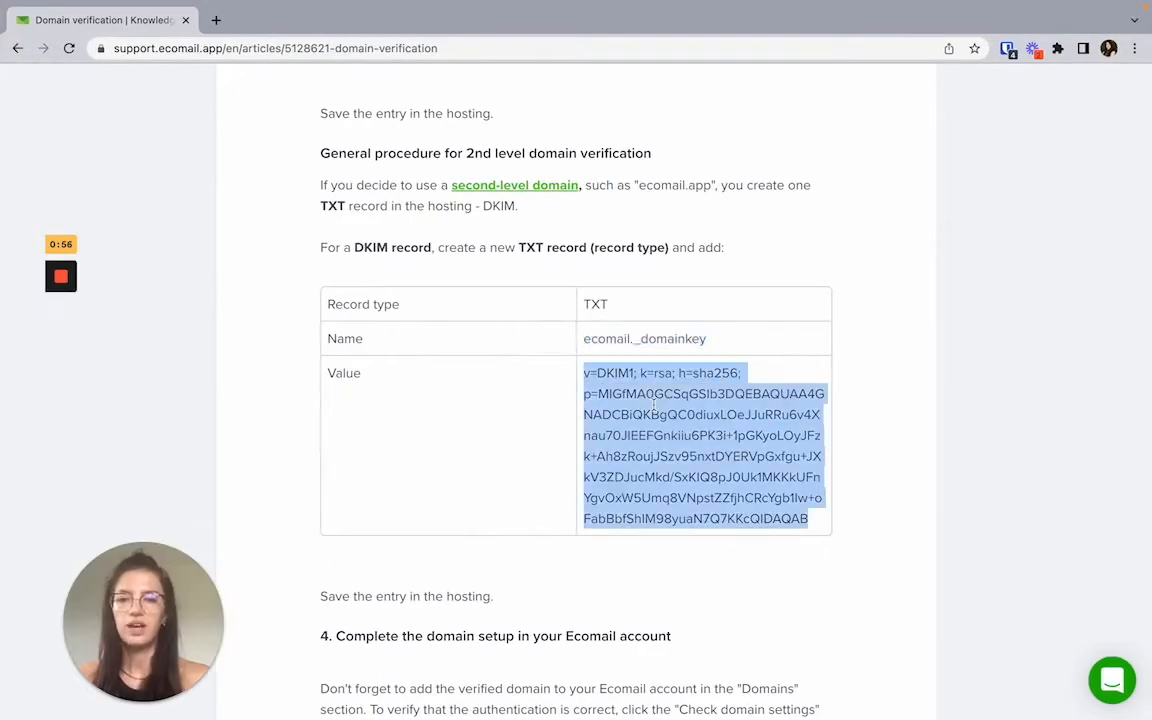
key(ctrl+Left)
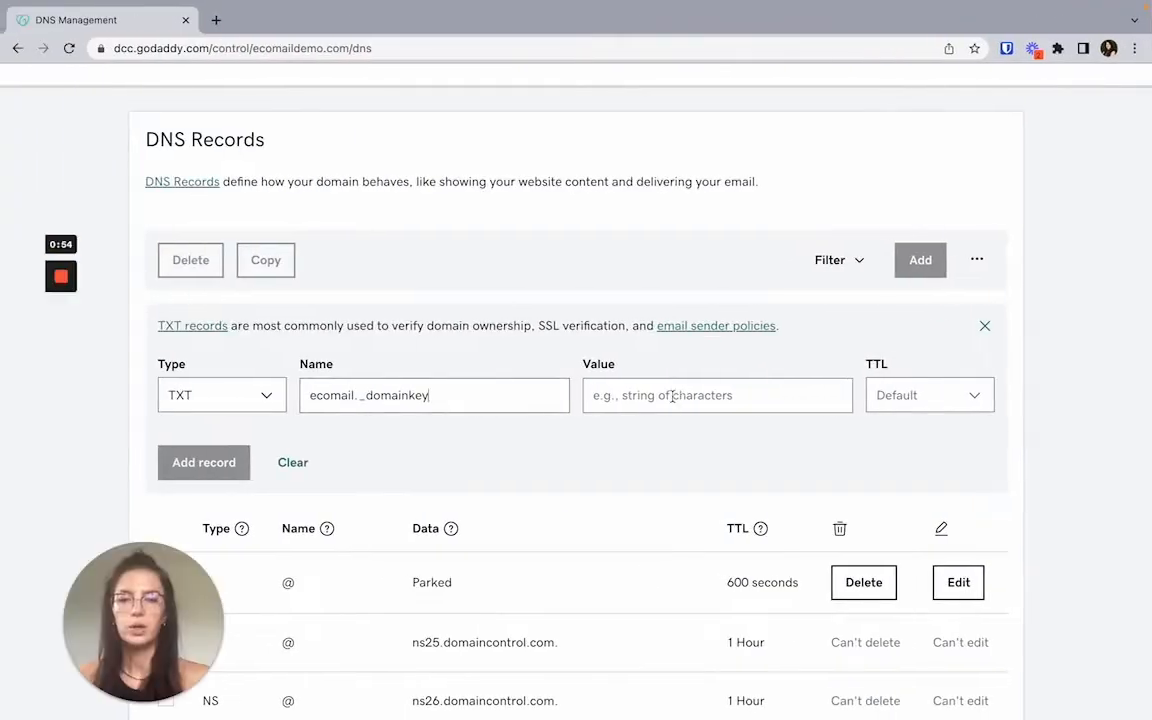
click(672, 397)
key(super+v)
Set the TXT record's TTL to 1/2 Hour and add the record to the domain.
click(944, 395)
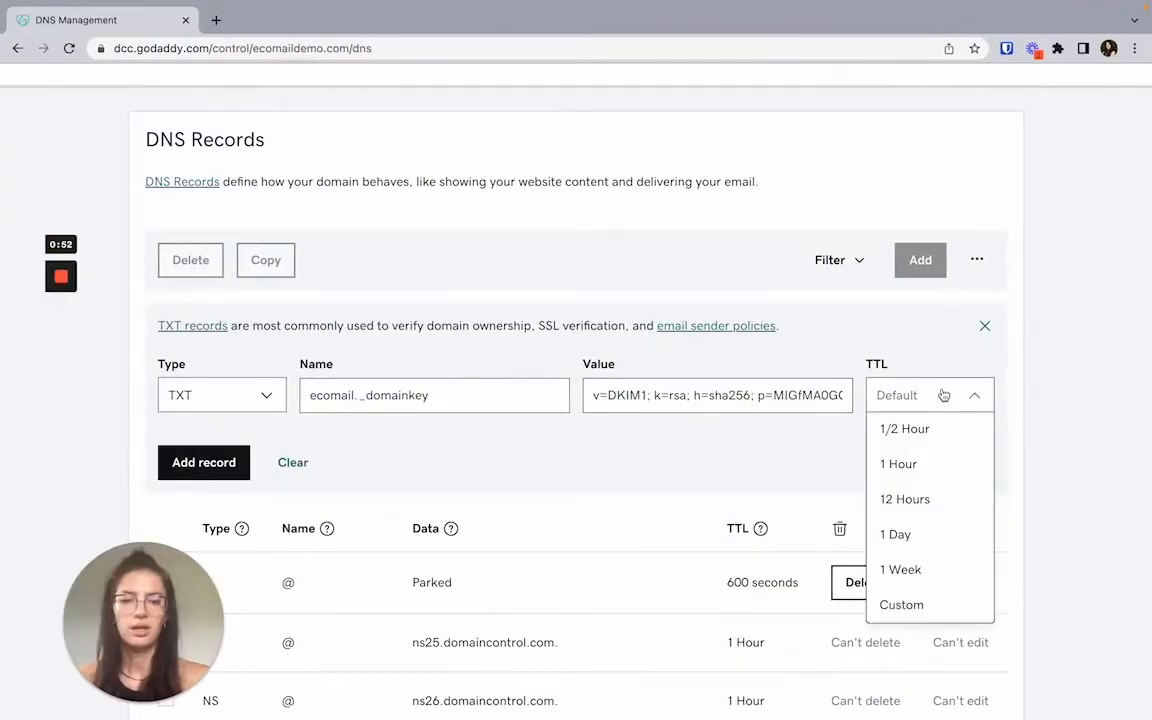
click(929, 440)
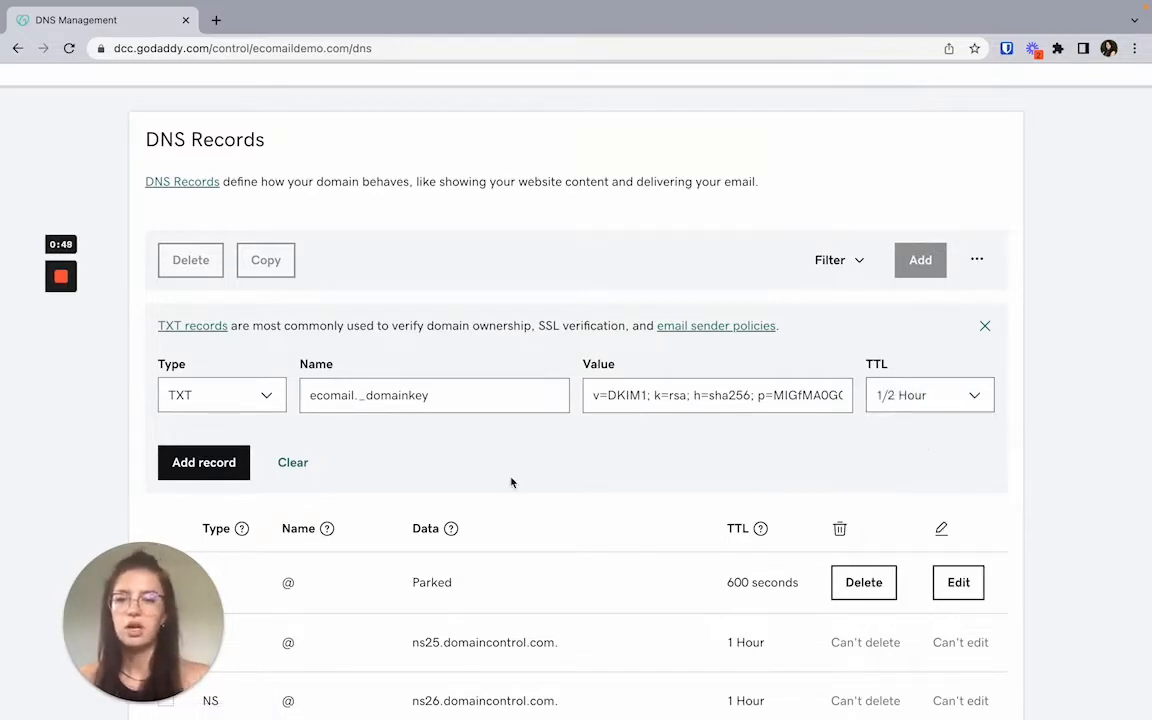
click(205, 463)
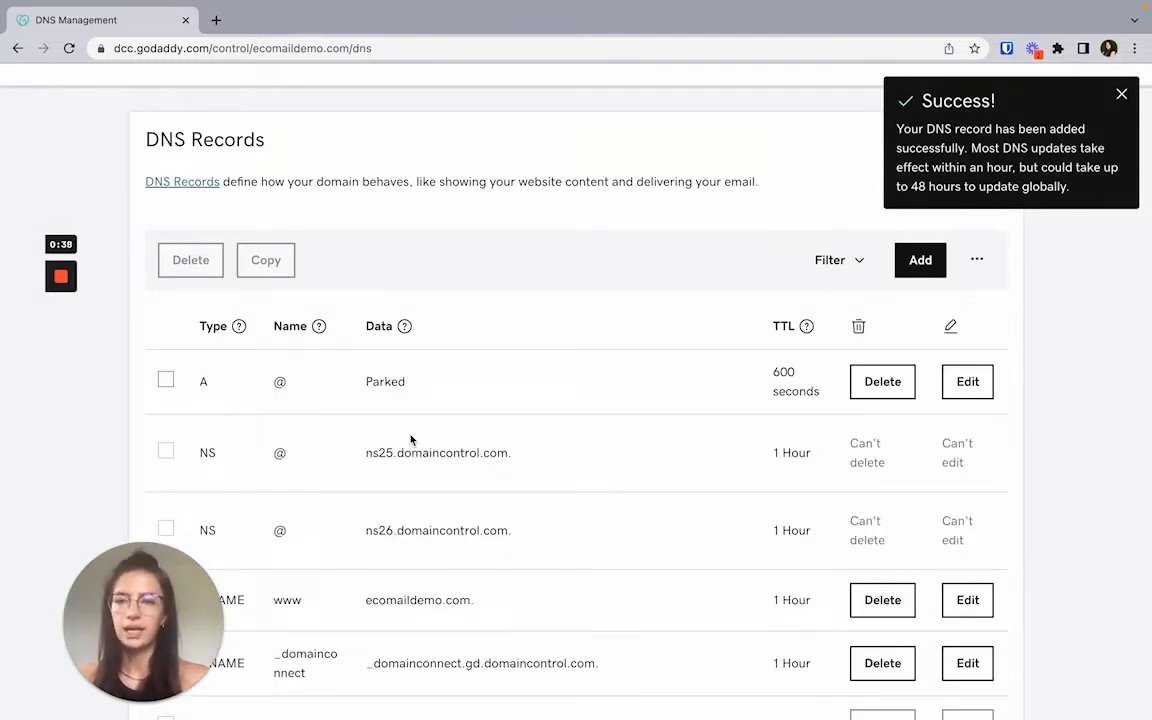
Copy the domain name ecomaildemo.com from the DNS Management page heading.
scroll(411, 321, up, 2)
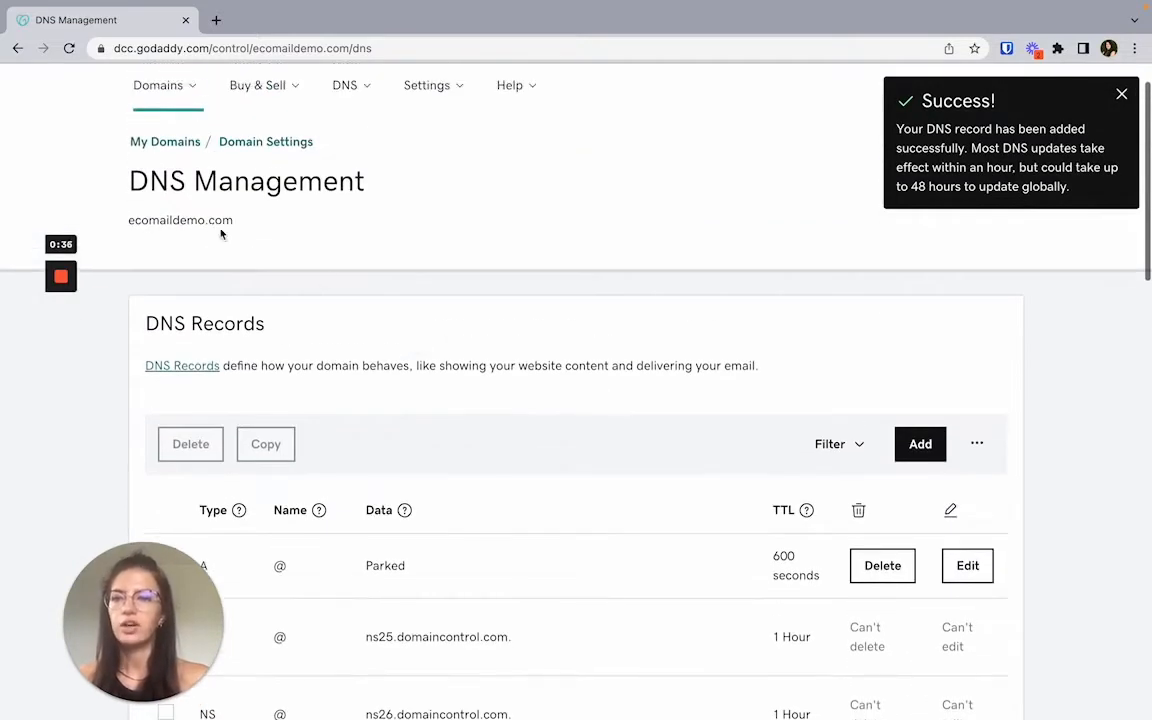
double_click(213, 222)
key(super+c)
click(241, 224)
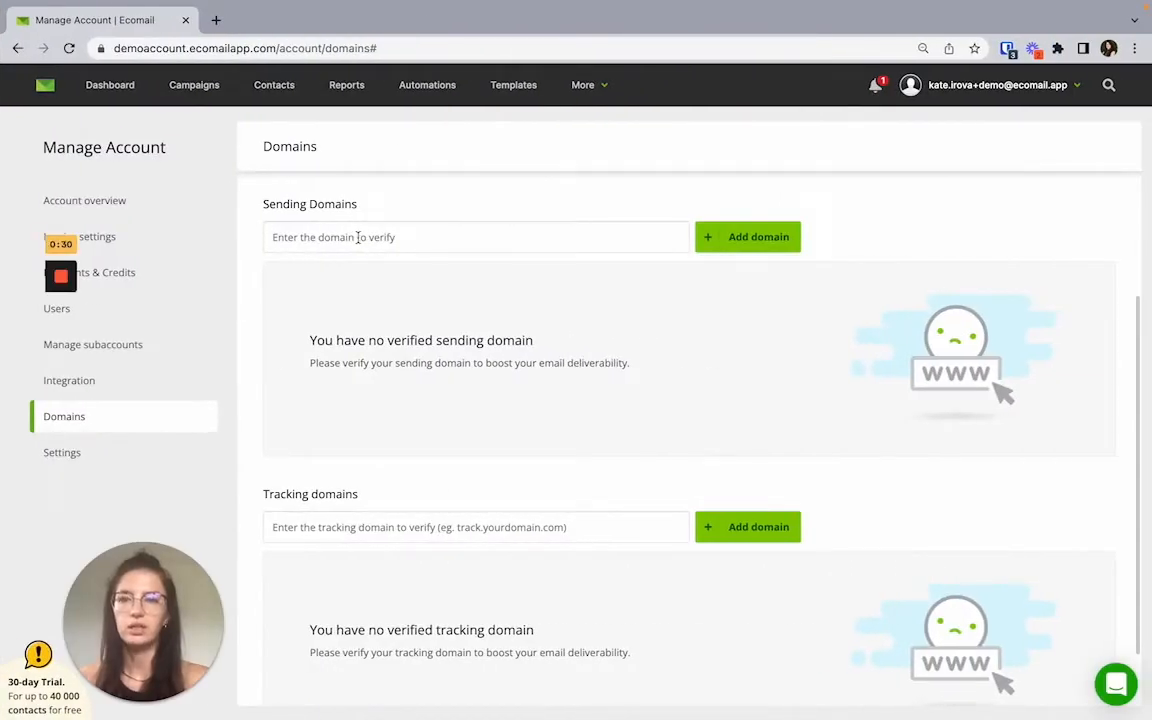
Add the copied domain ecomaildemo.com as a sending domain in the Ecomail account's domain settings.
click(941, 84)
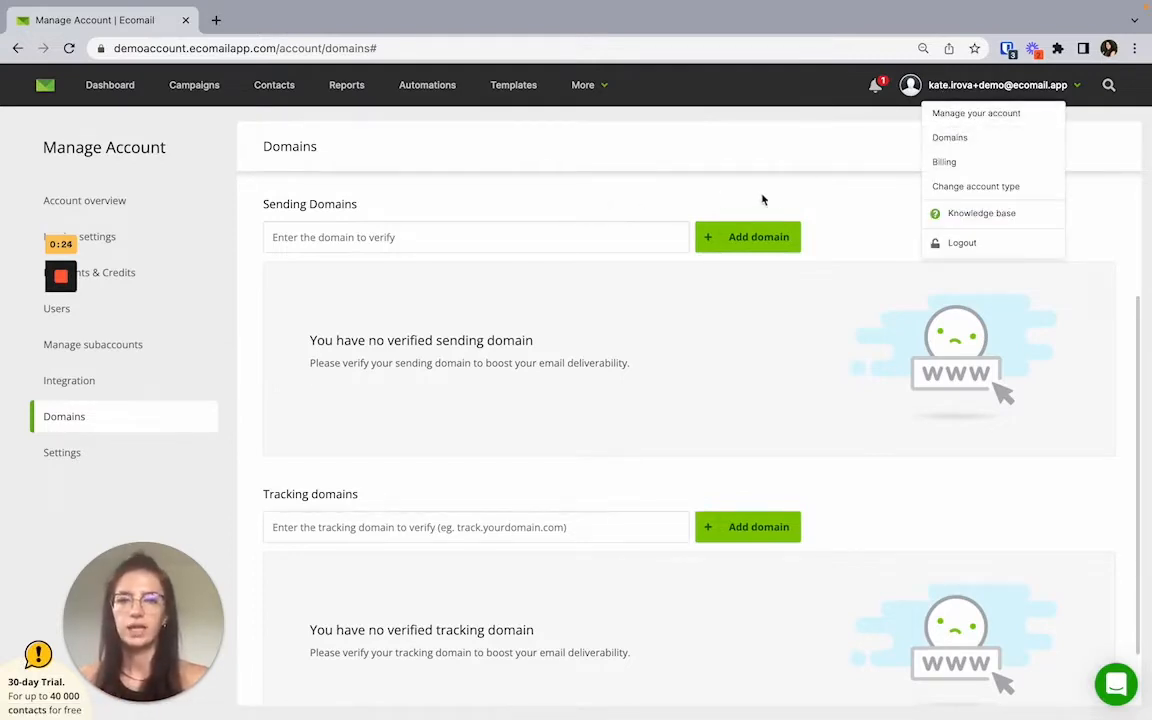
click(617, 200)
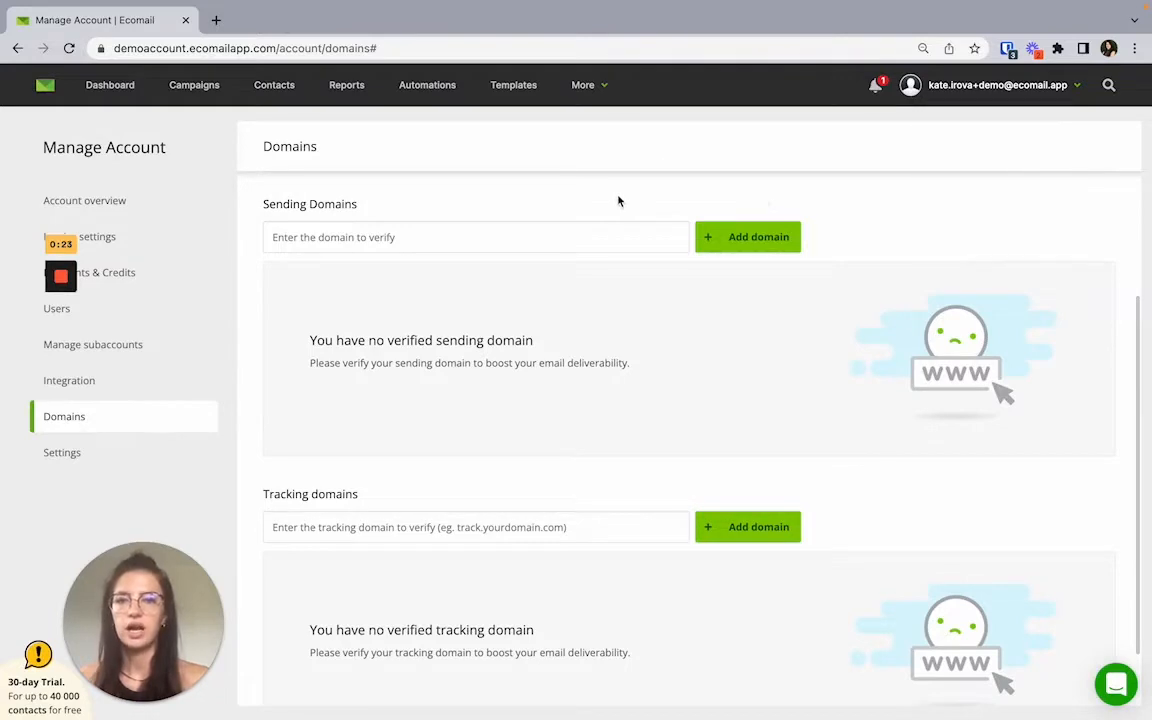
click(369, 237)
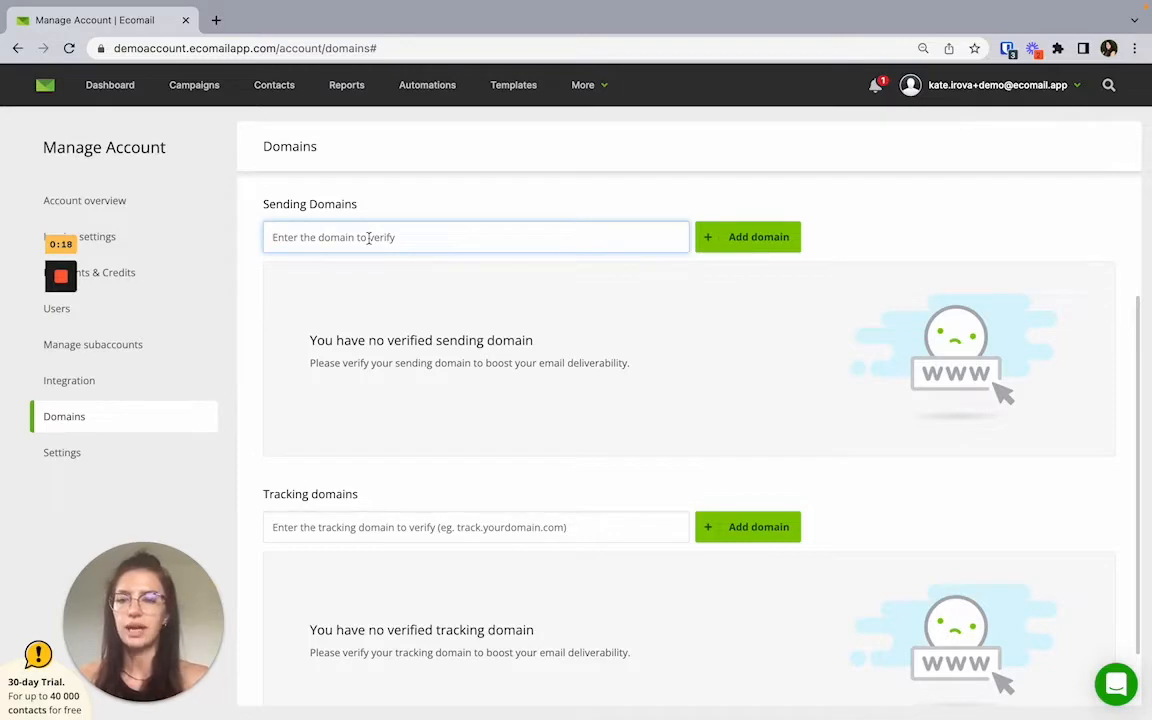
key(super+v)
click(740, 245)
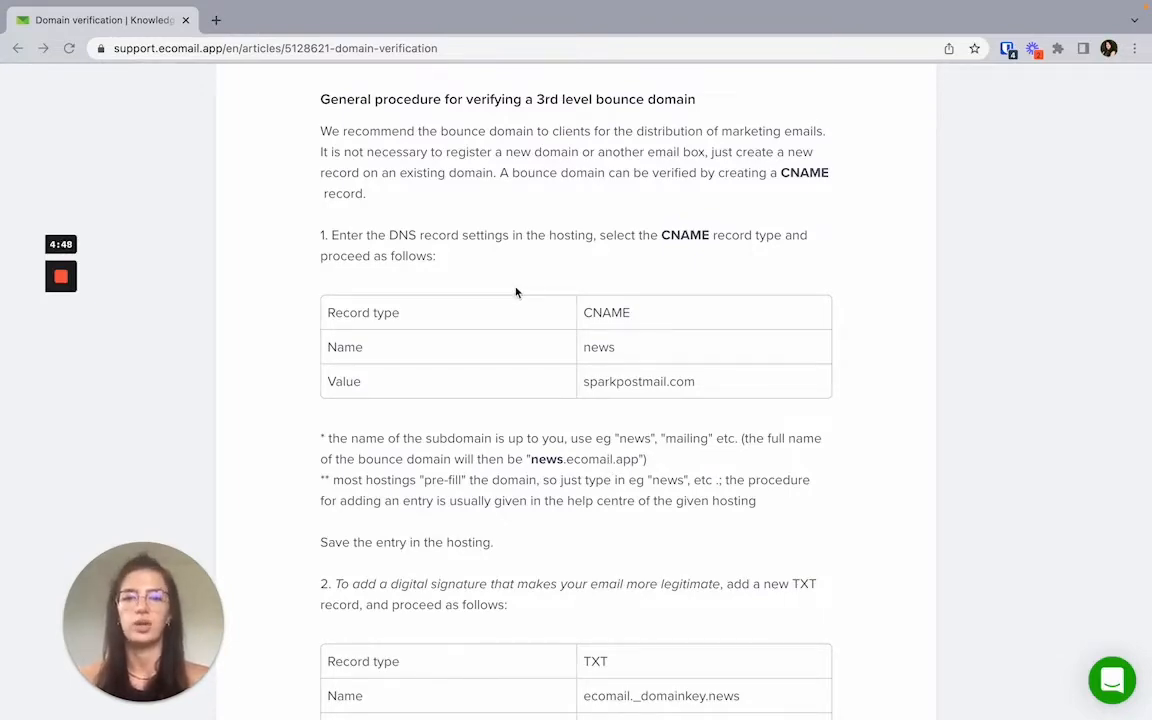
Start another DNS record for ecomaildemo.com in GoDaddy and set its type to CNAME, following the article's 3rd level bounce domain procedure.
scroll(516, 291, down, 3)
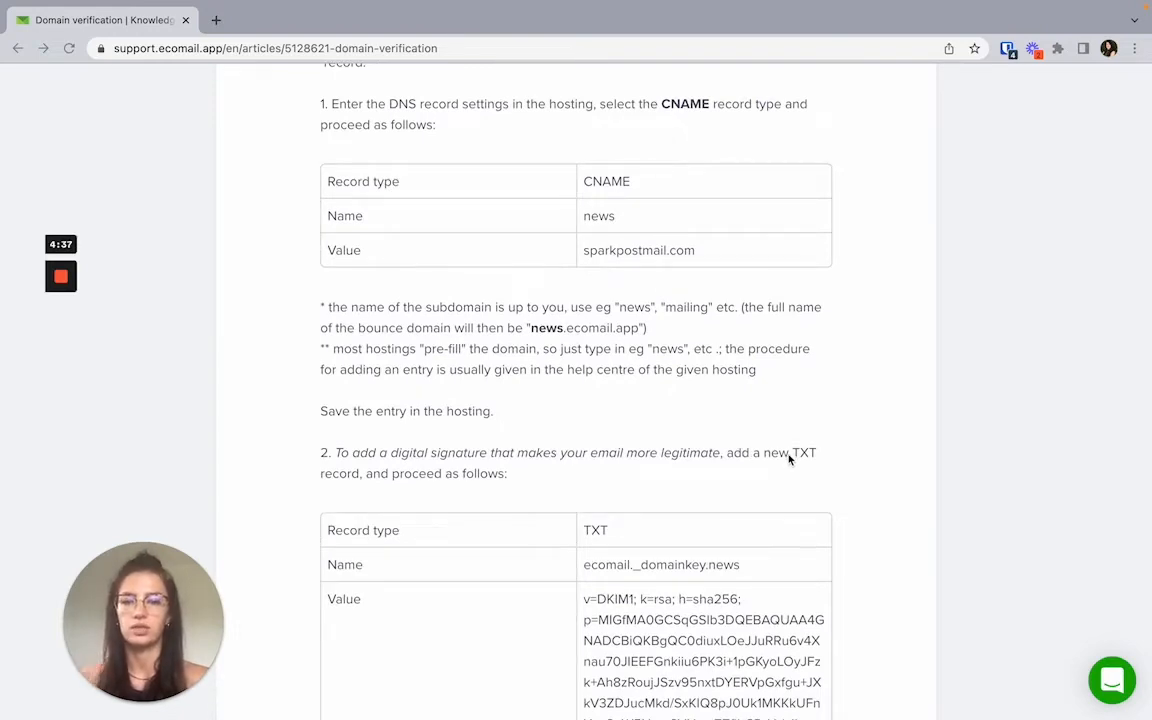
key(ctrl+Left)
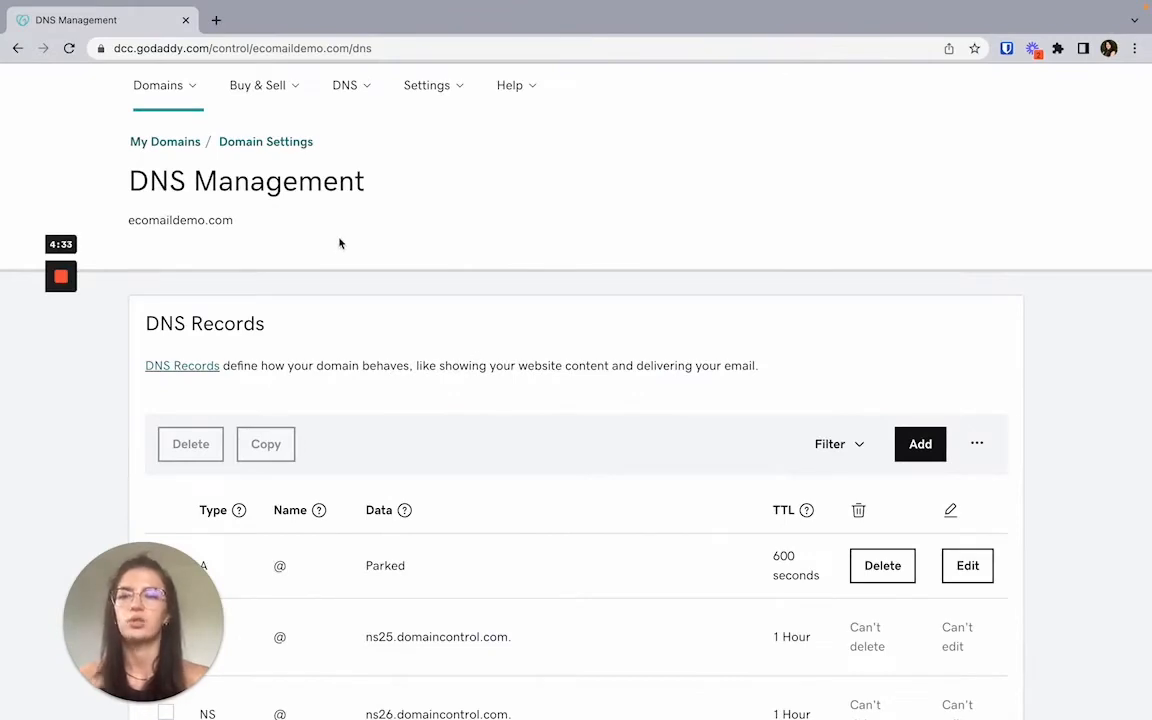
scroll(450, 314, down, 1)
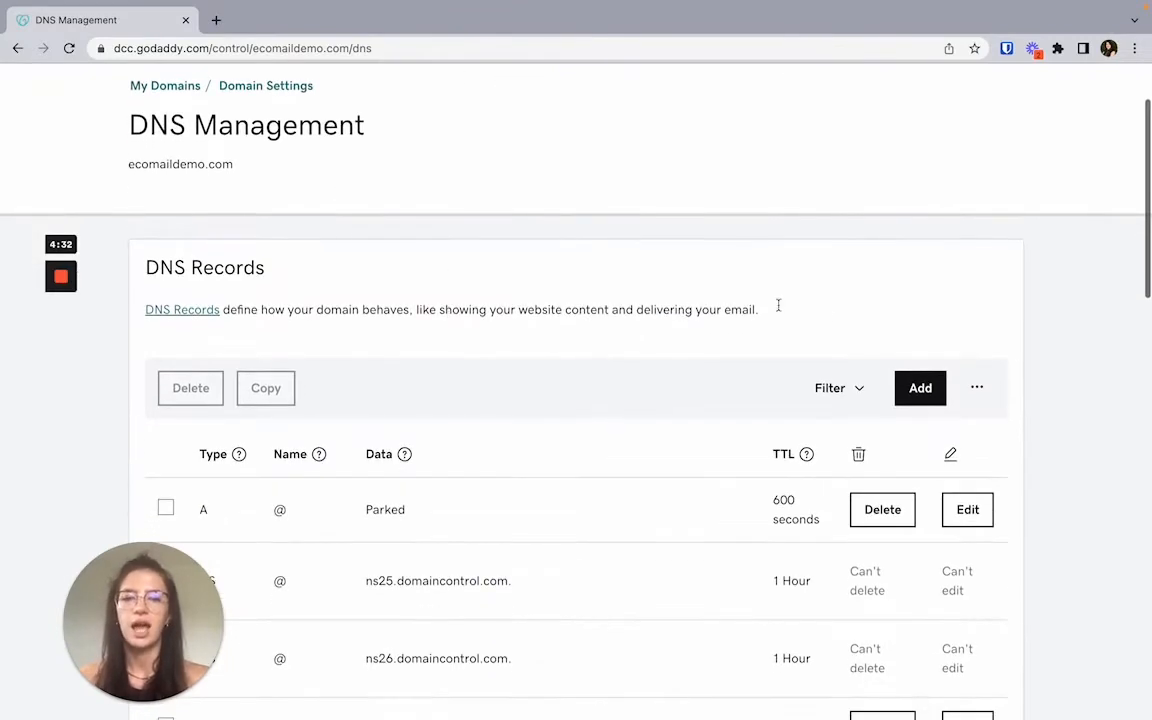
click(920, 390)
scroll(506, 400, down, 4)
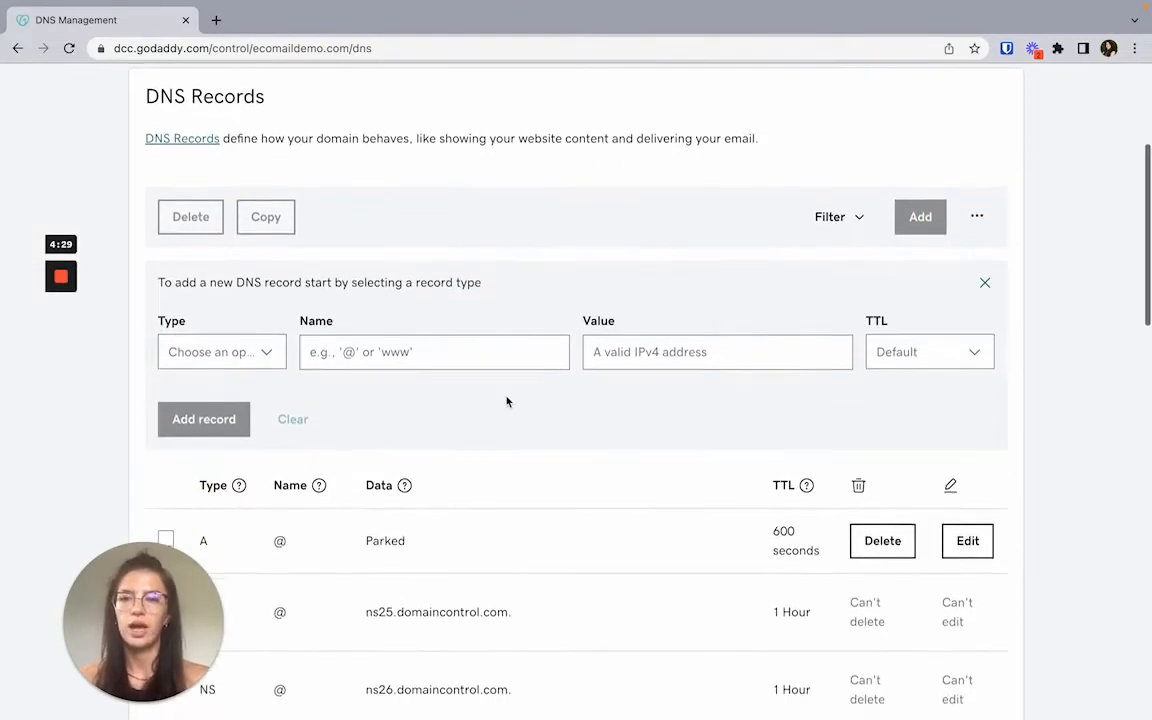
key(ctrl+Right)
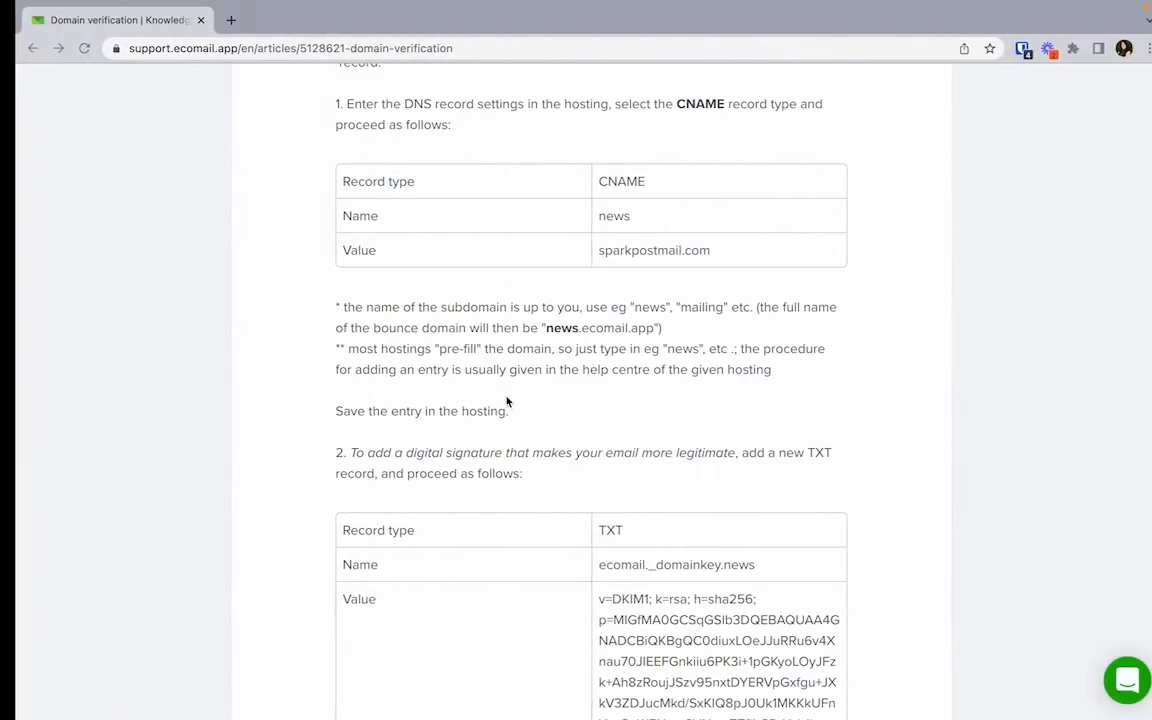
key(ctrl+Left)
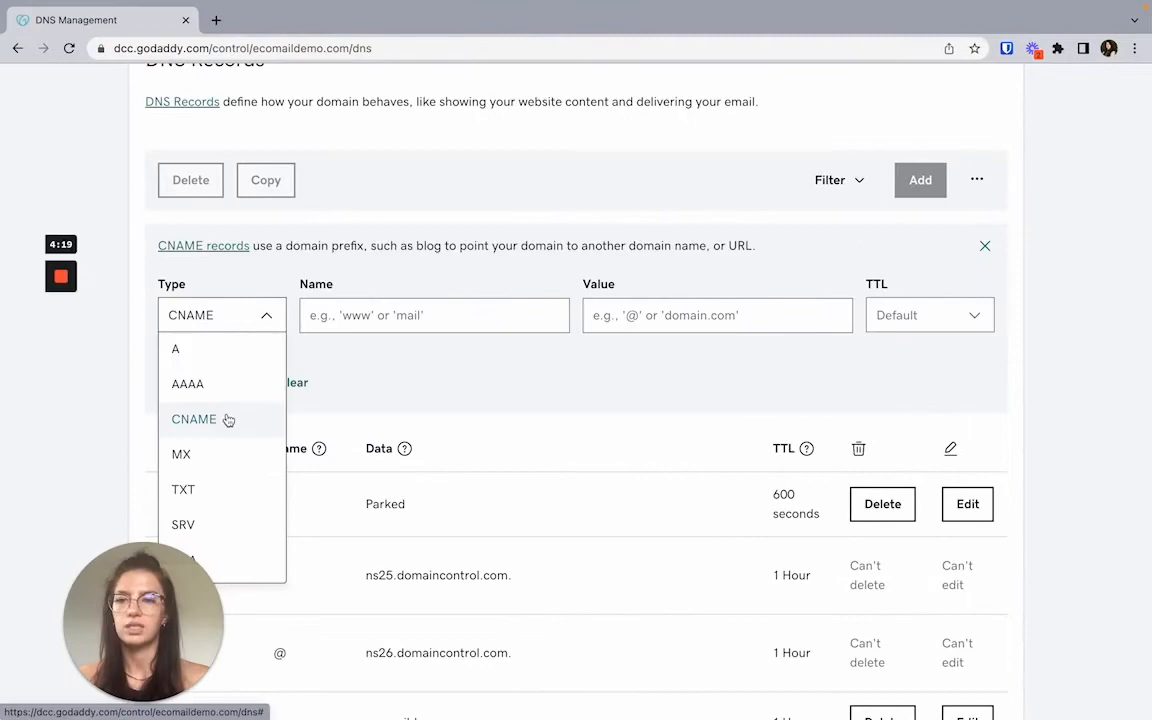
click(228, 420)
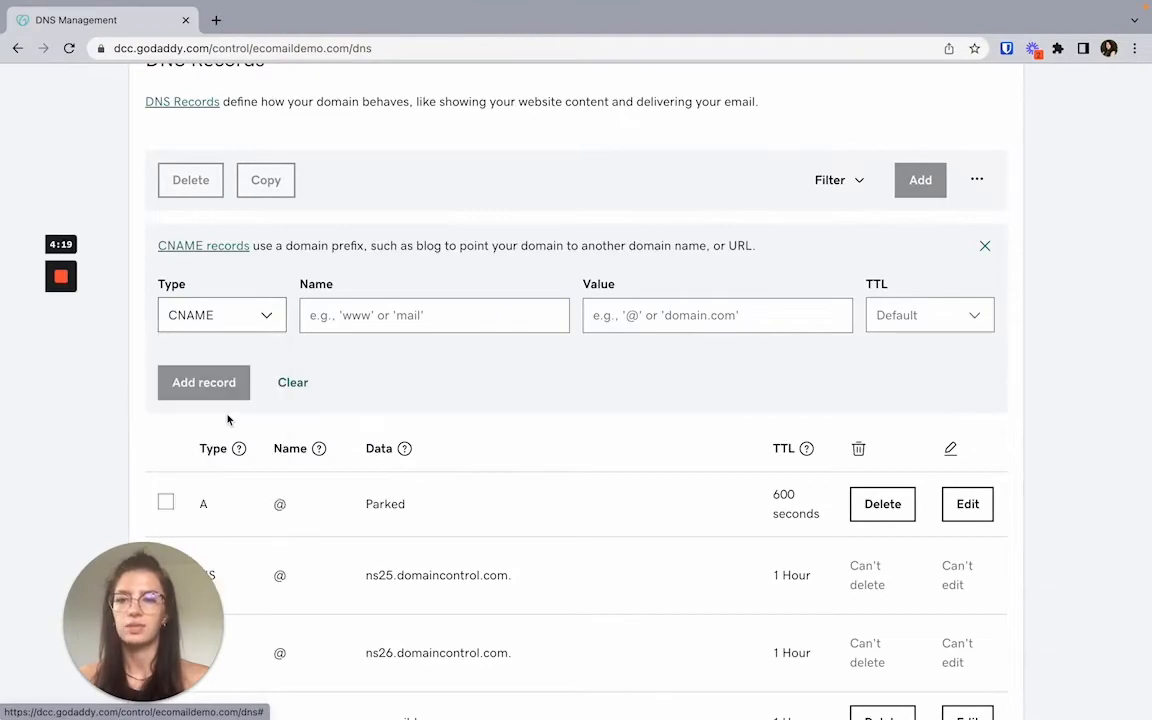
Copy the subdomain name news from the support article into the CNAME record's name.
key(ctrl+Right)
double_click(598, 216)
key(ctrl+c)
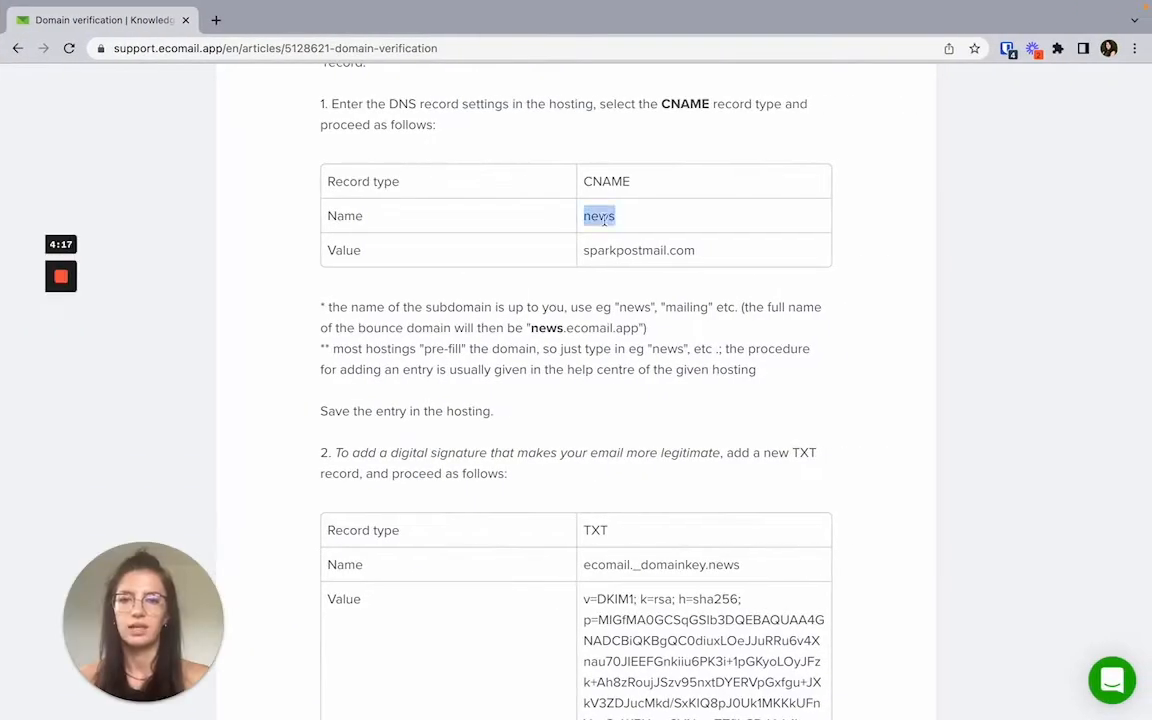
key(ctrl+Left)
click(434, 315)
key(ctrl+v)
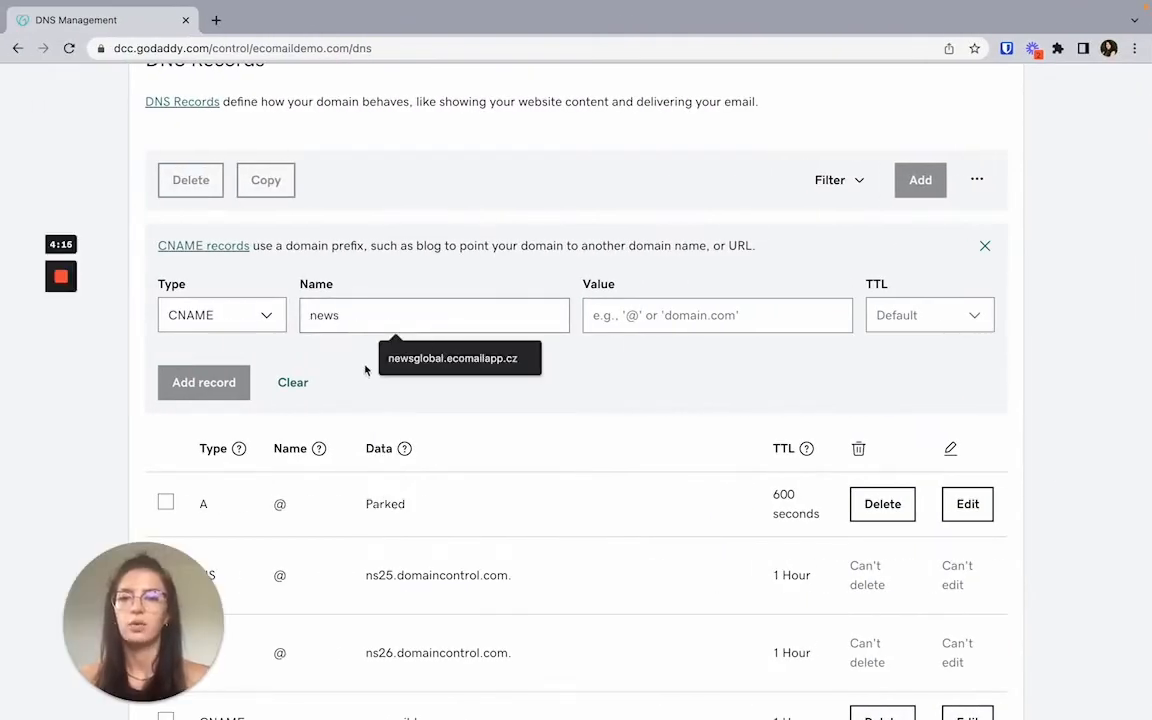
click(344, 364)
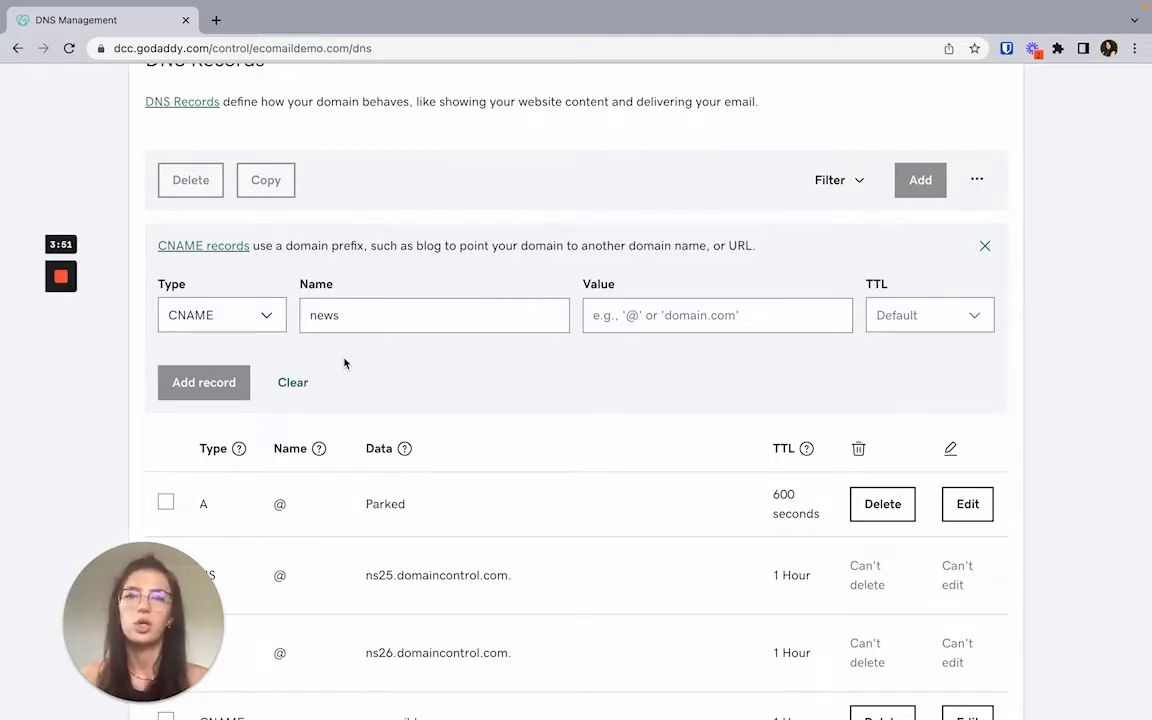
Copy the value sparkpostmail.com from the support article into the news CNAME record's value in GoDaddy.
mouse_move(62, 345)
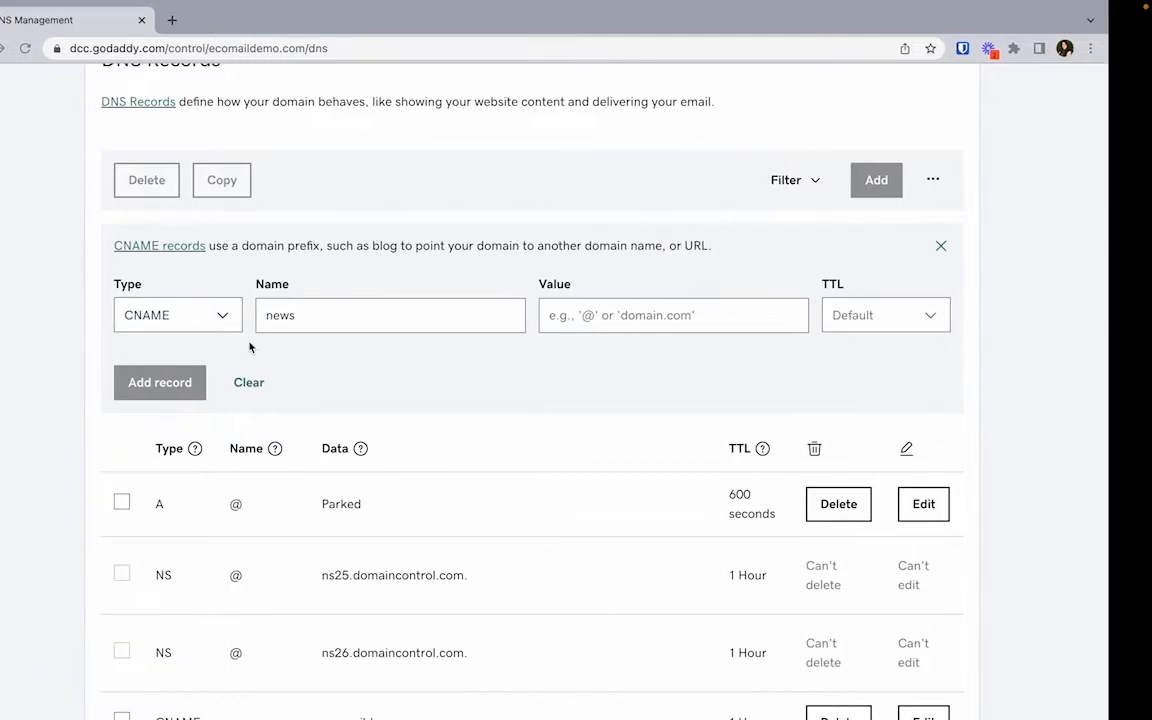
key(ctrl+Right)
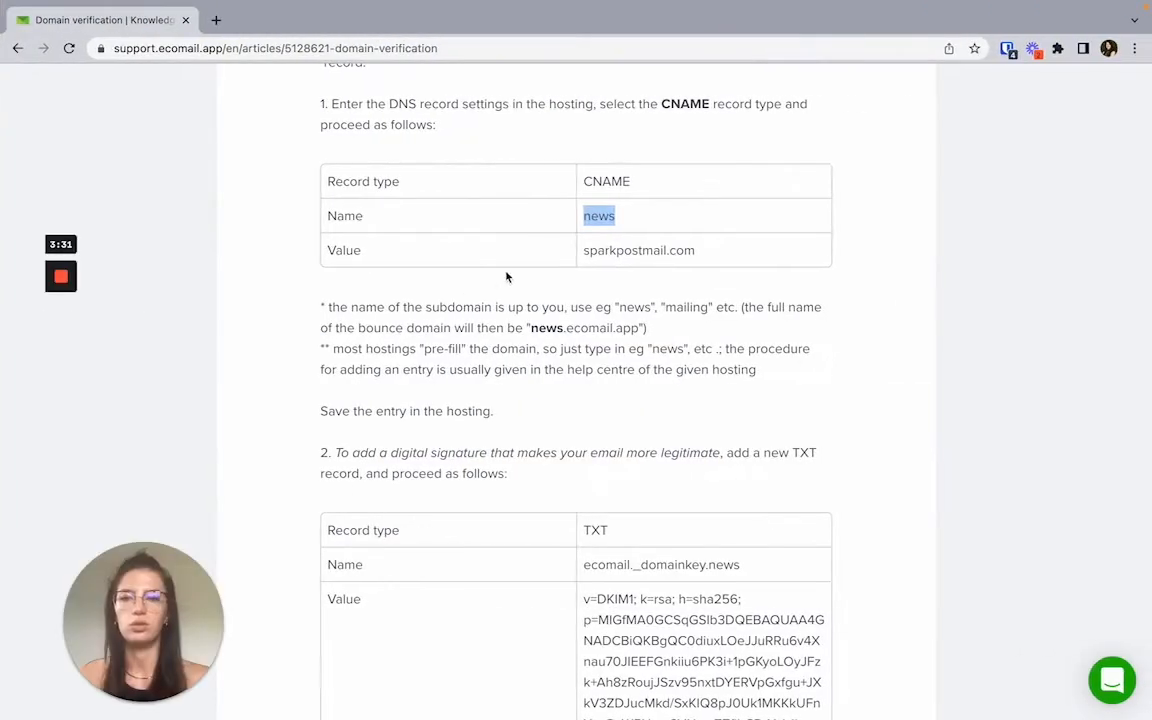
double_click(613, 251)
key(super+c)
key(ctrl+Left)
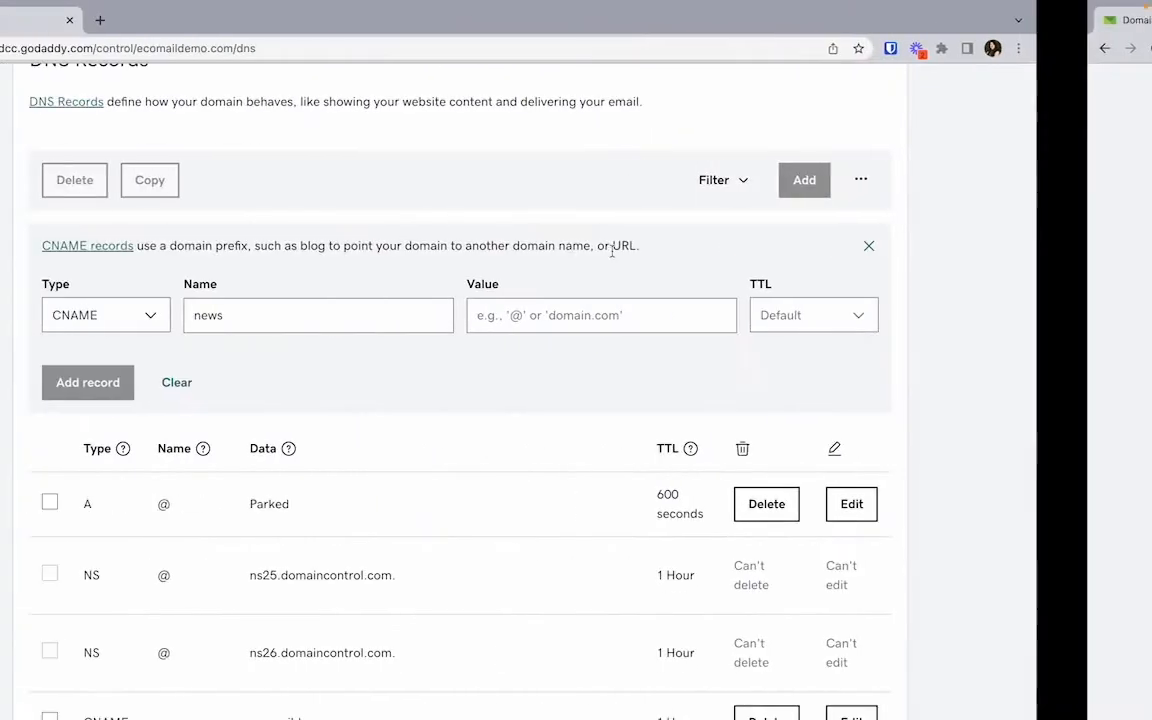
click(645, 315)
key(super+v)
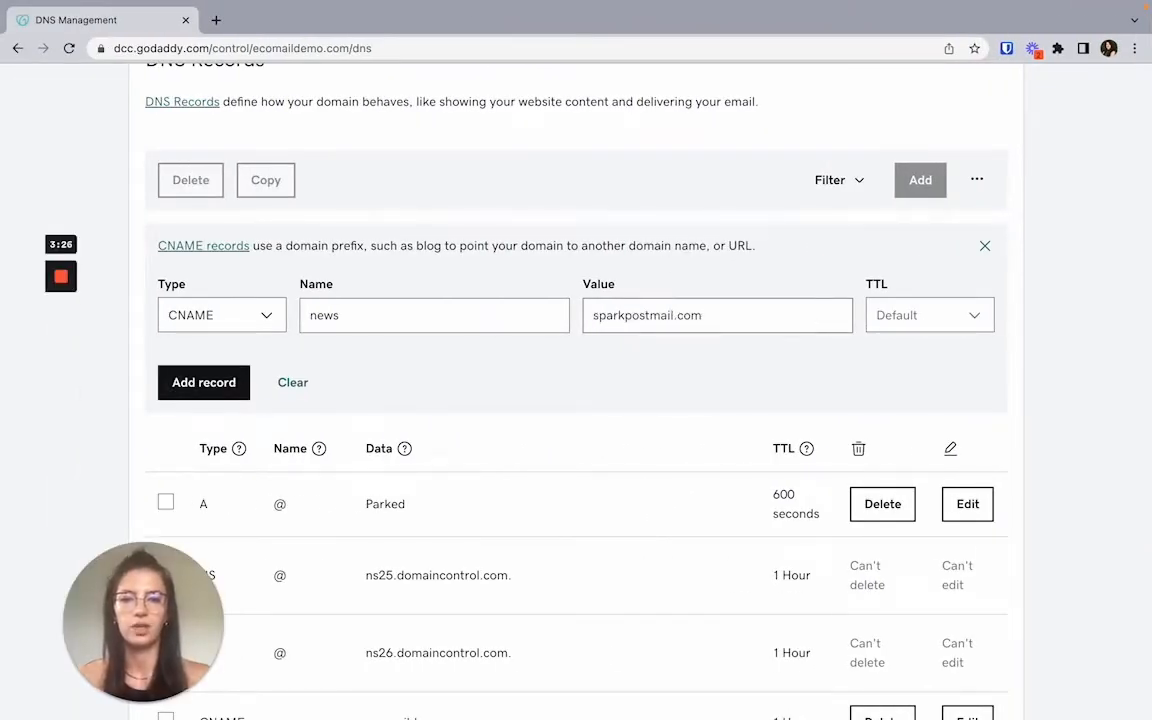
Set the news CNAME record's TTL to 1/2 Hour and add the record to the domain.
click(882, 317)
click(822, 345)
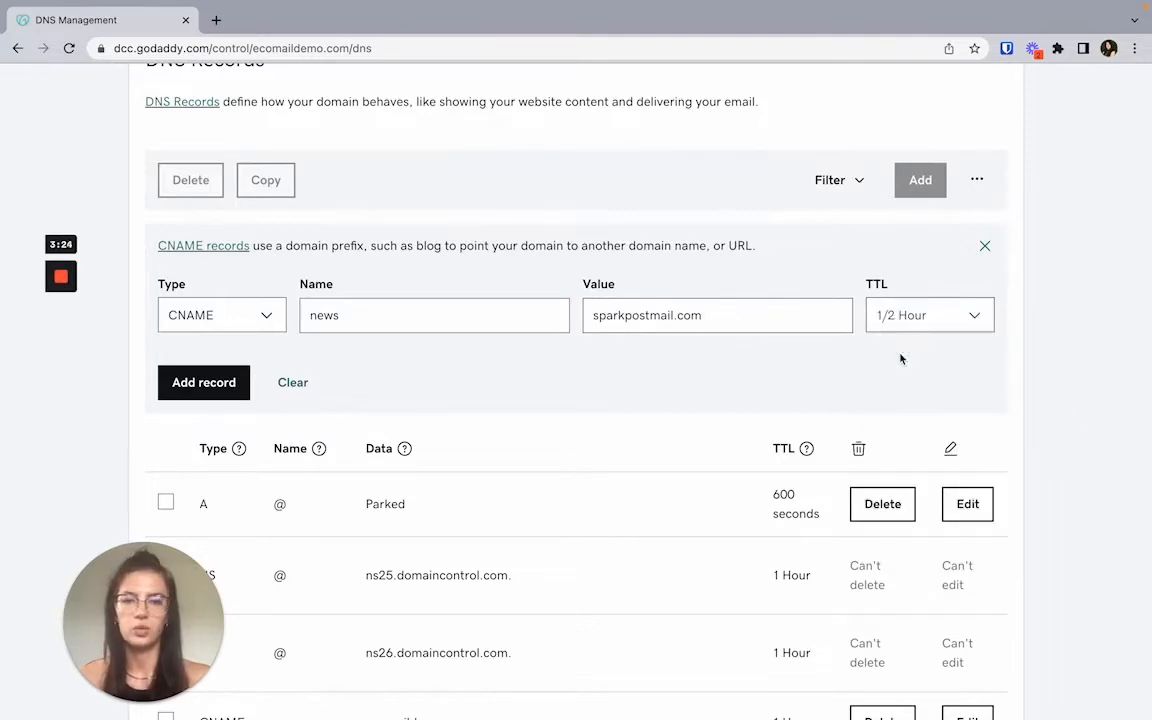
click(237, 384)
Start another DNS record for ecomaildemo.com in GoDaddy with type TXT, following the article's digital signature instructions.
key(ctrl+Right)
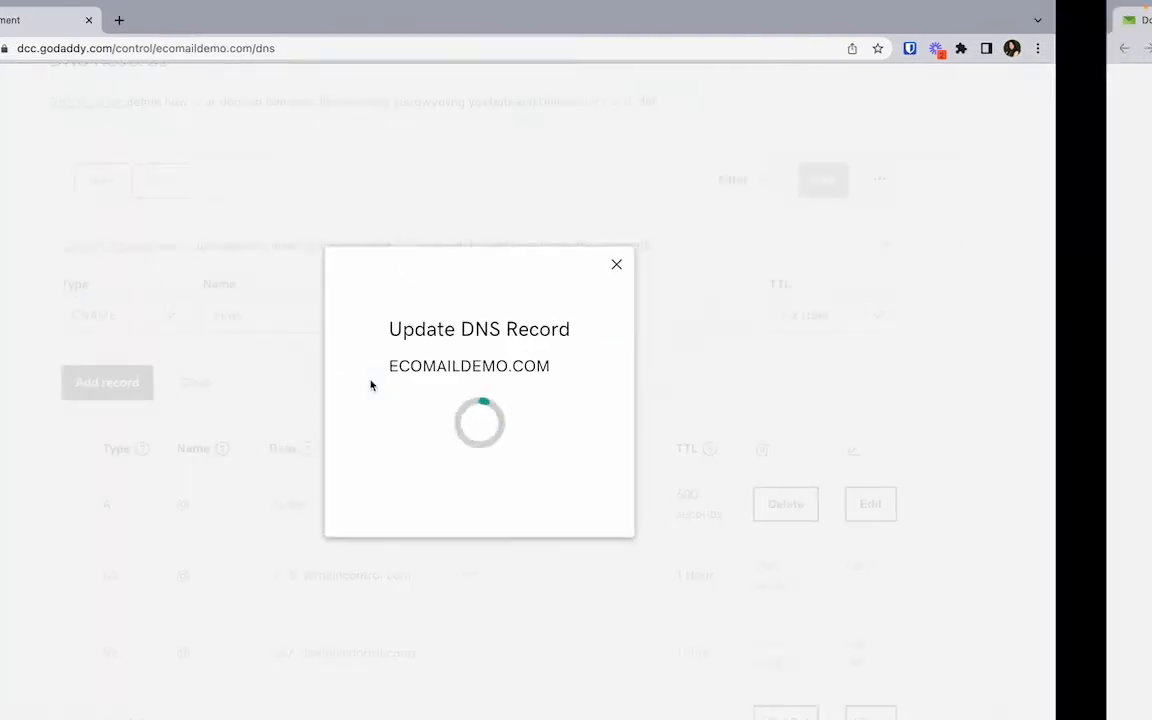
scroll(496, 404, down, 3)
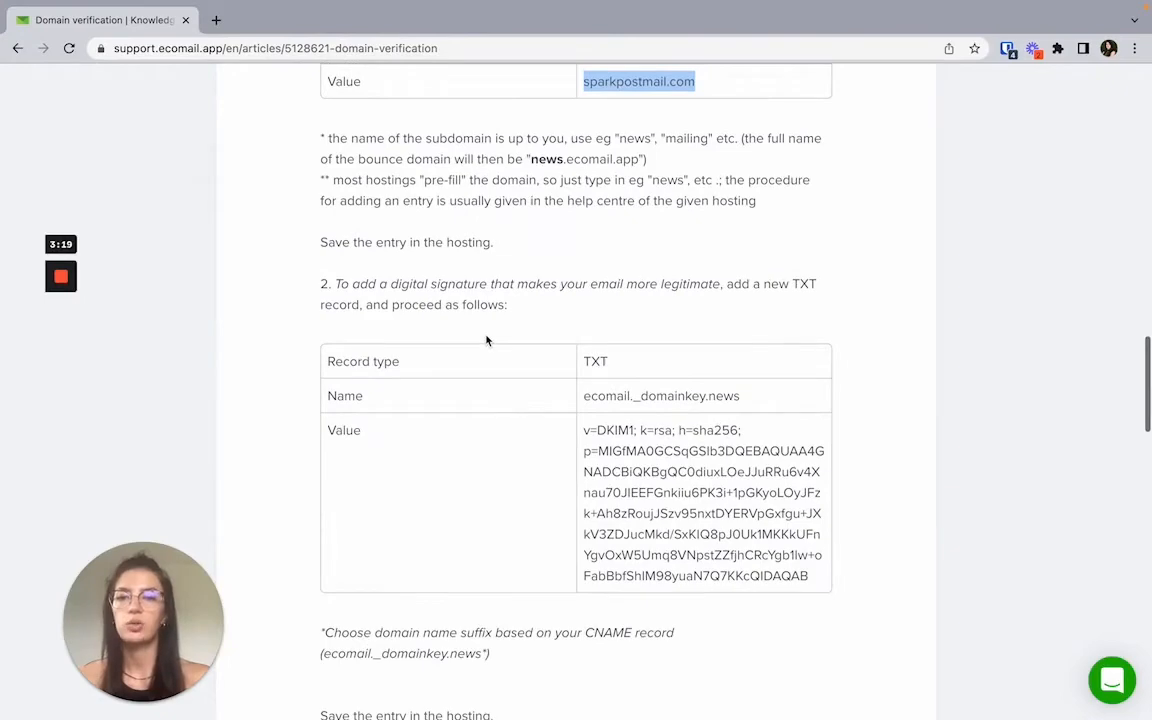
scroll(486, 339, down, 2)
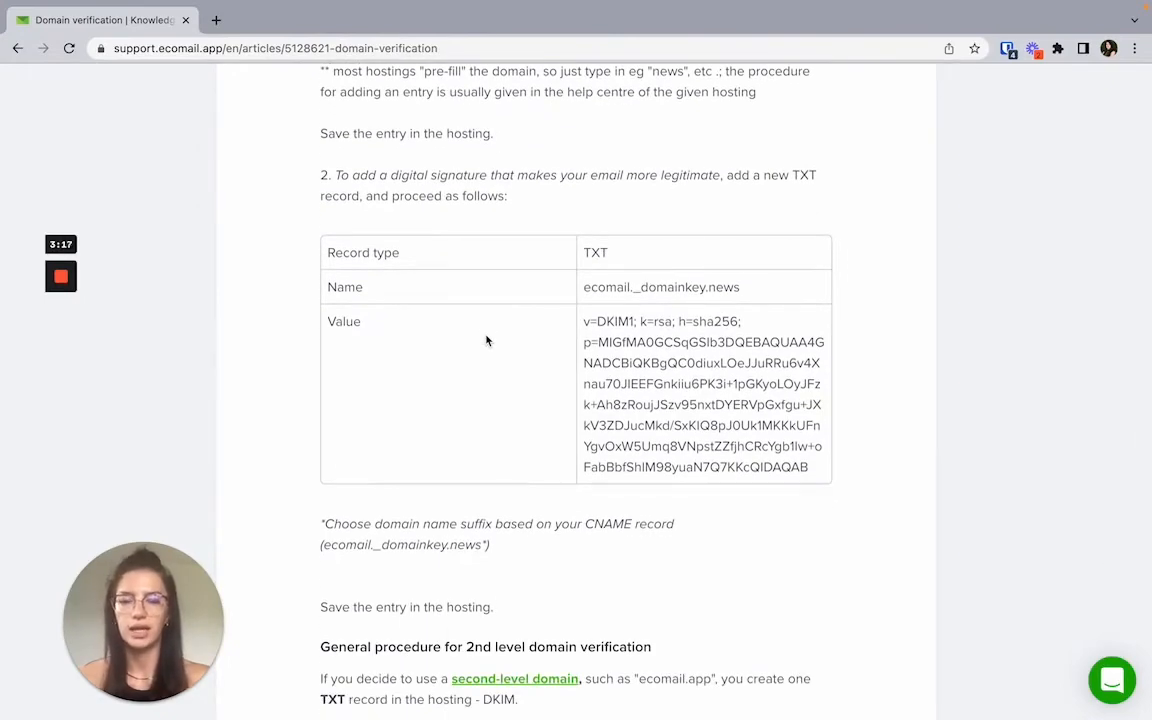
key(ctrl+Left)
scroll(375, 234, up, 4)
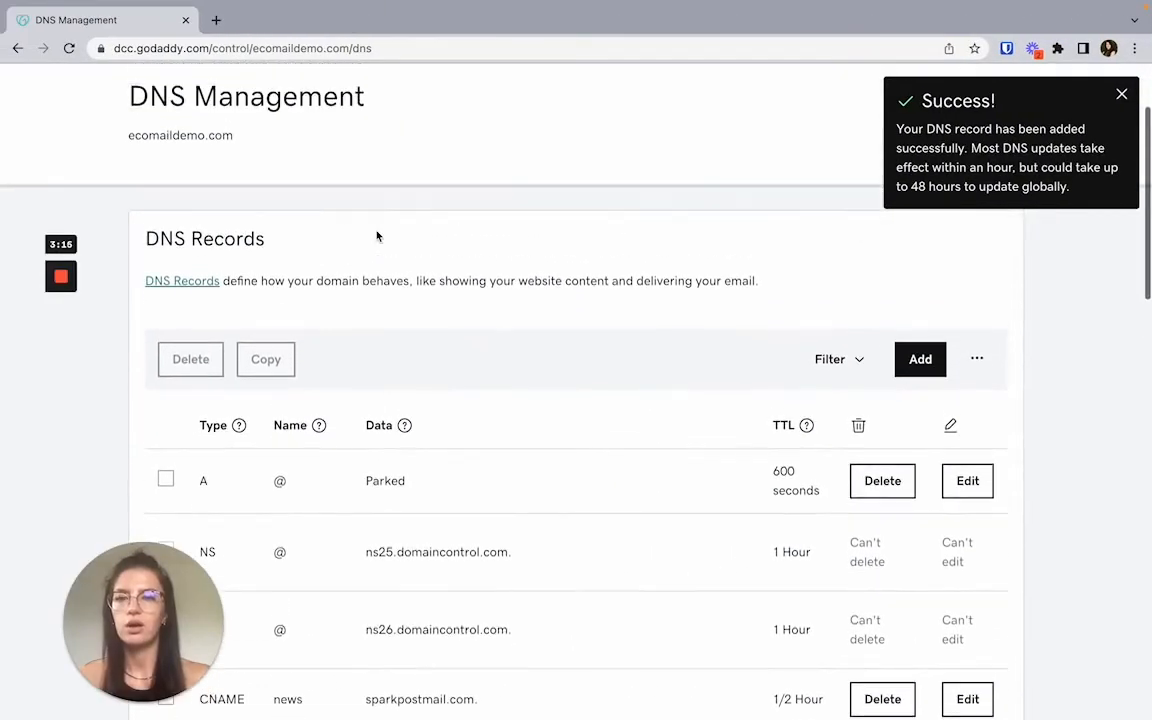
click(930, 368)
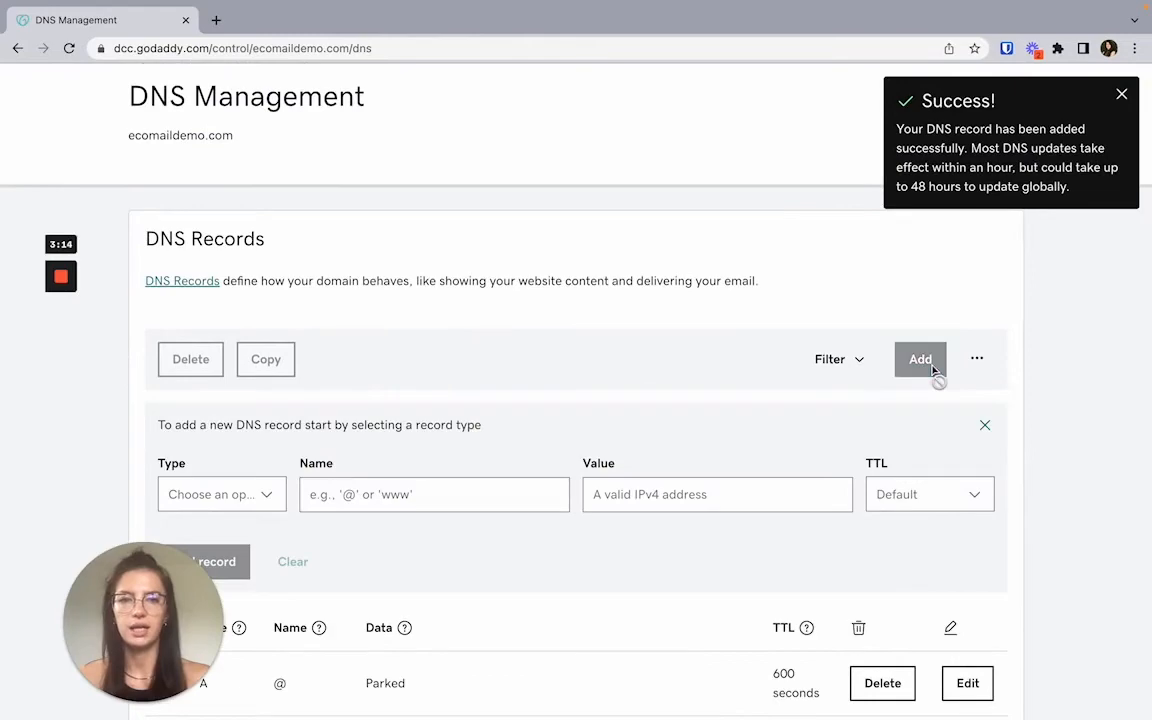
click(226, 494)
click(226, 376)
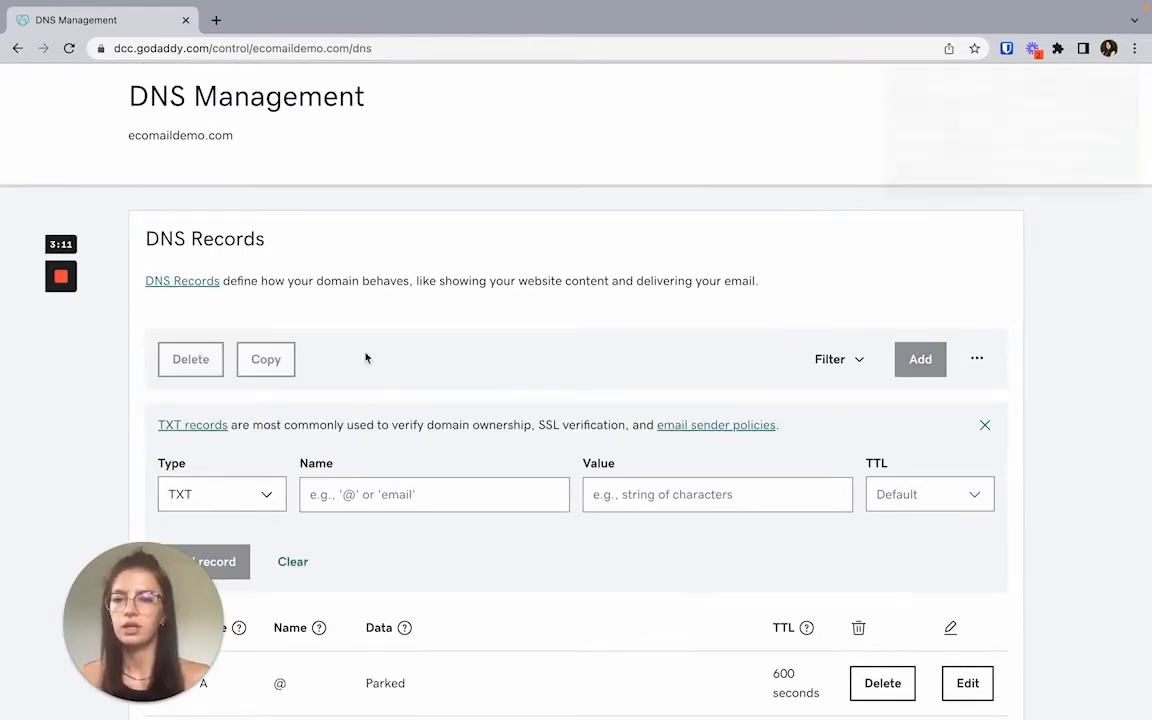
scroll(366, 357, down, 3)
Copy the name ecomail._domainkey.news from the support article into the TXT record's name.
key(ctrl+Right)
triple_click(643, 285)
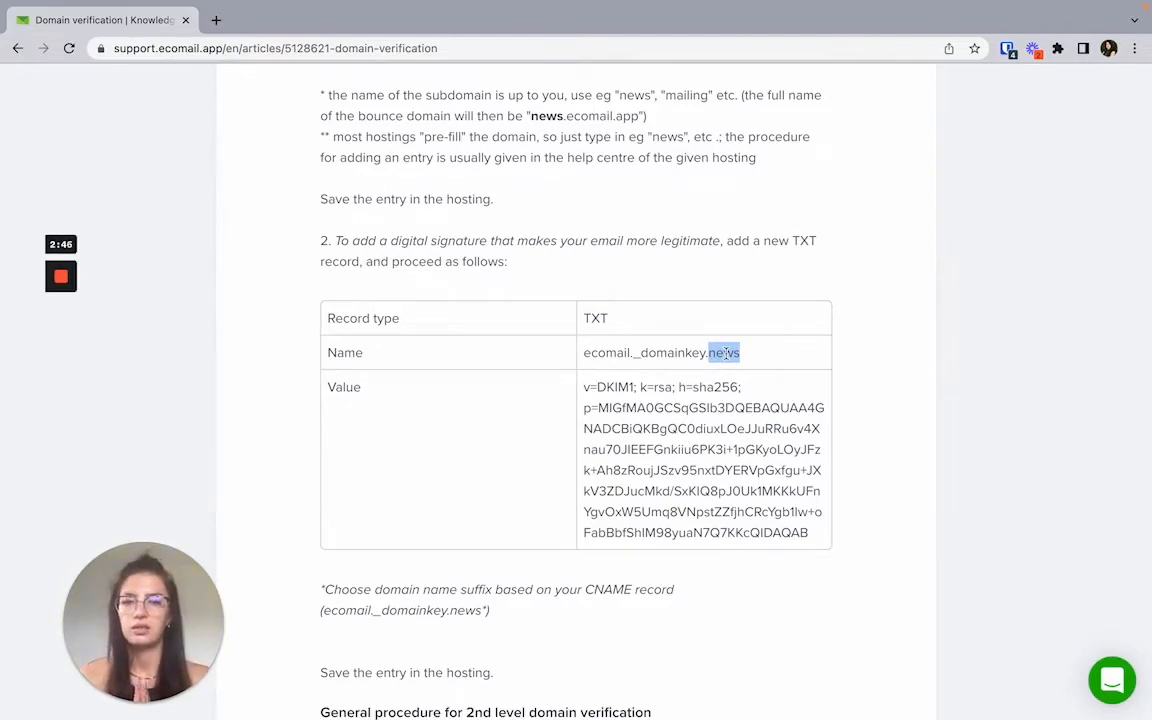
scroll(726, 352, up, 3)
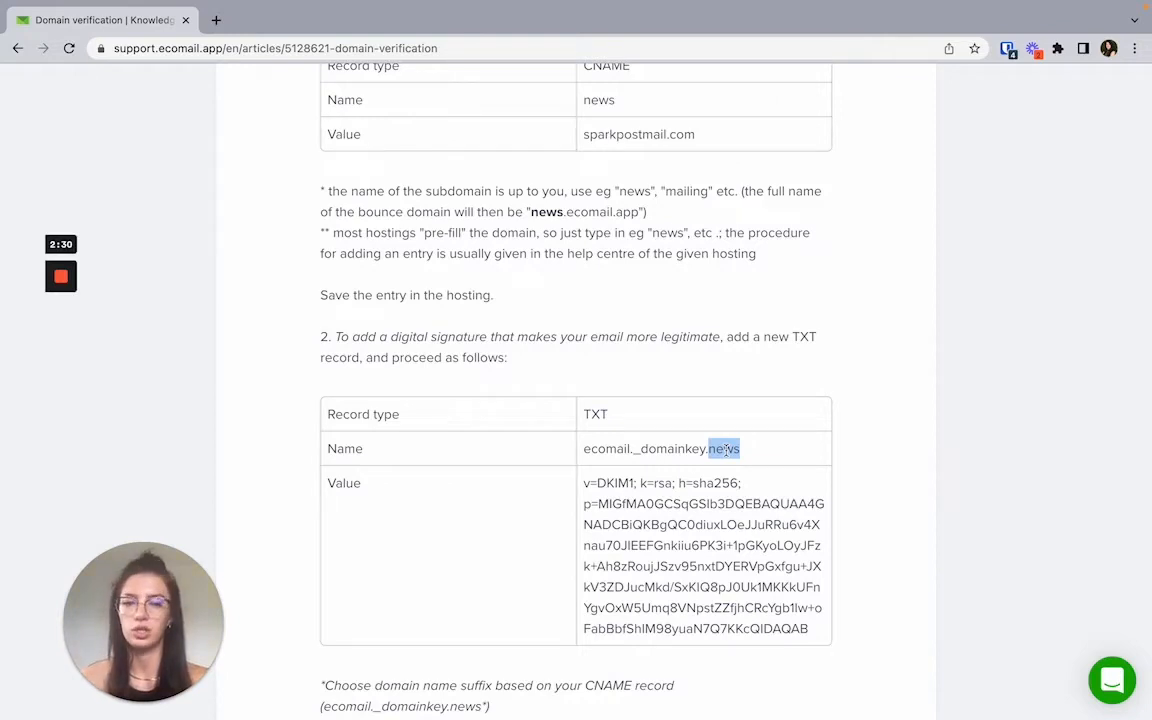
triple_click(726, 451)
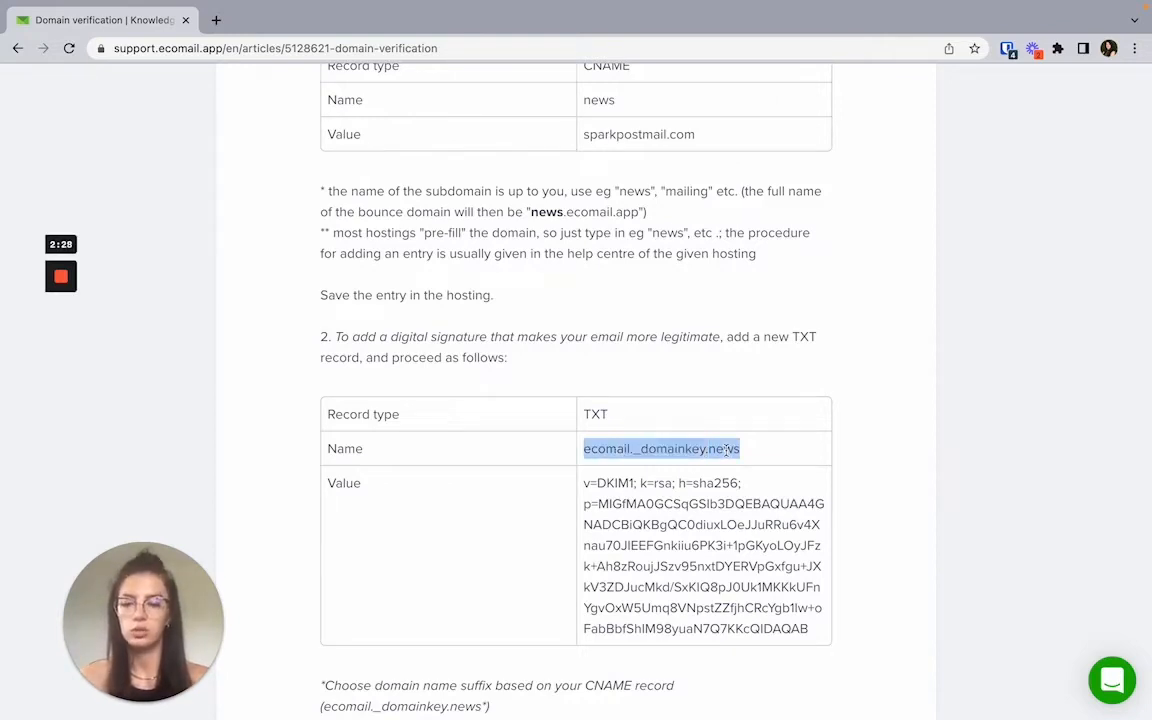
key(super+c)
key(ctrl+Right)
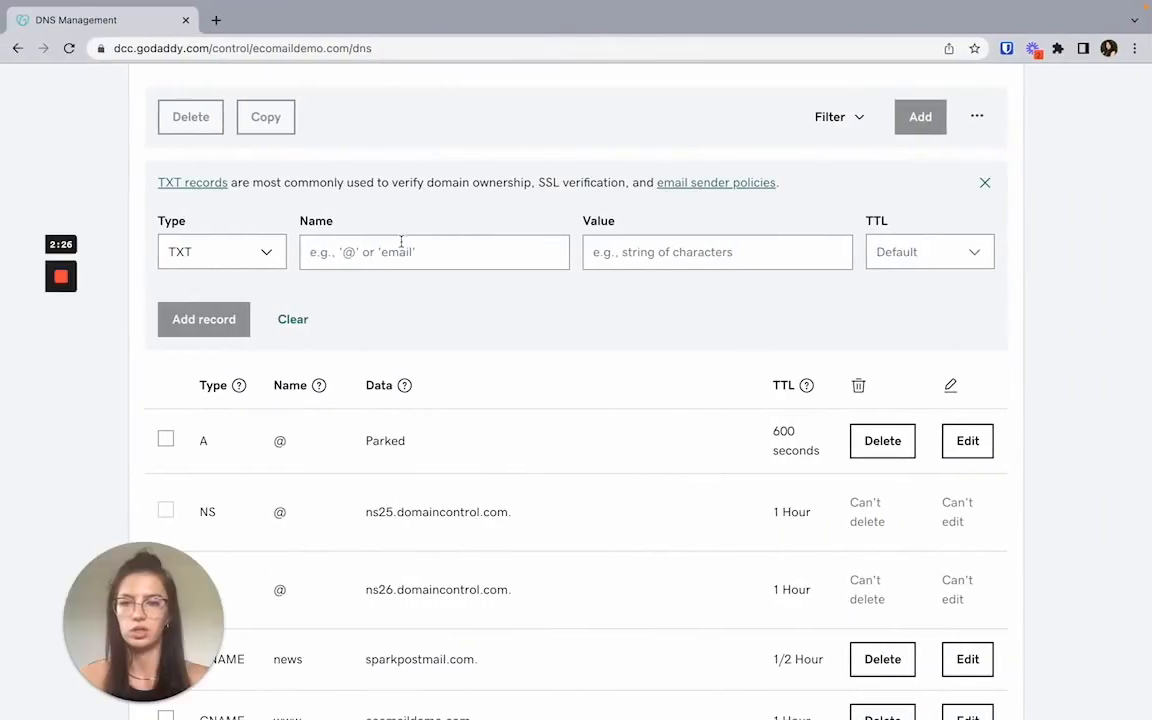
click(400, 250)
key(super+v)
Copy the full DKIM string starting with v=DKIM1 from the article's digital signature table into the TXT record's value.
key(ctrl+Left)
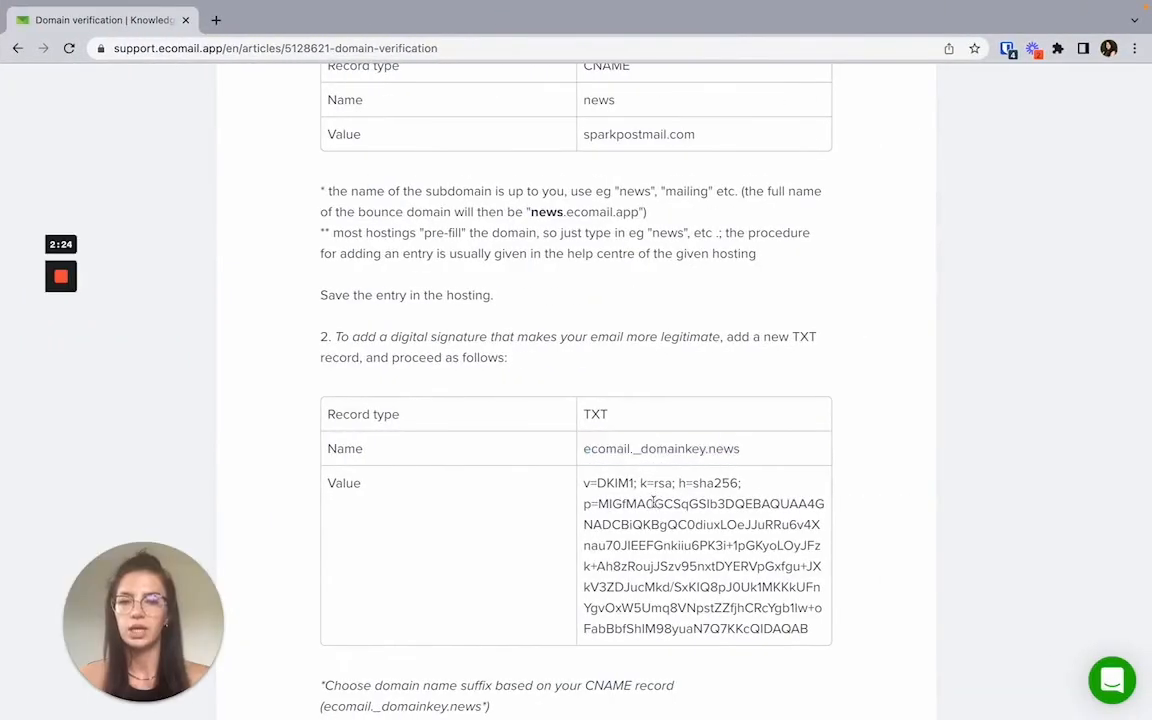
triple_click(652, 503)
key(super+c)
key(ctrl+Right)
click(668, 250)
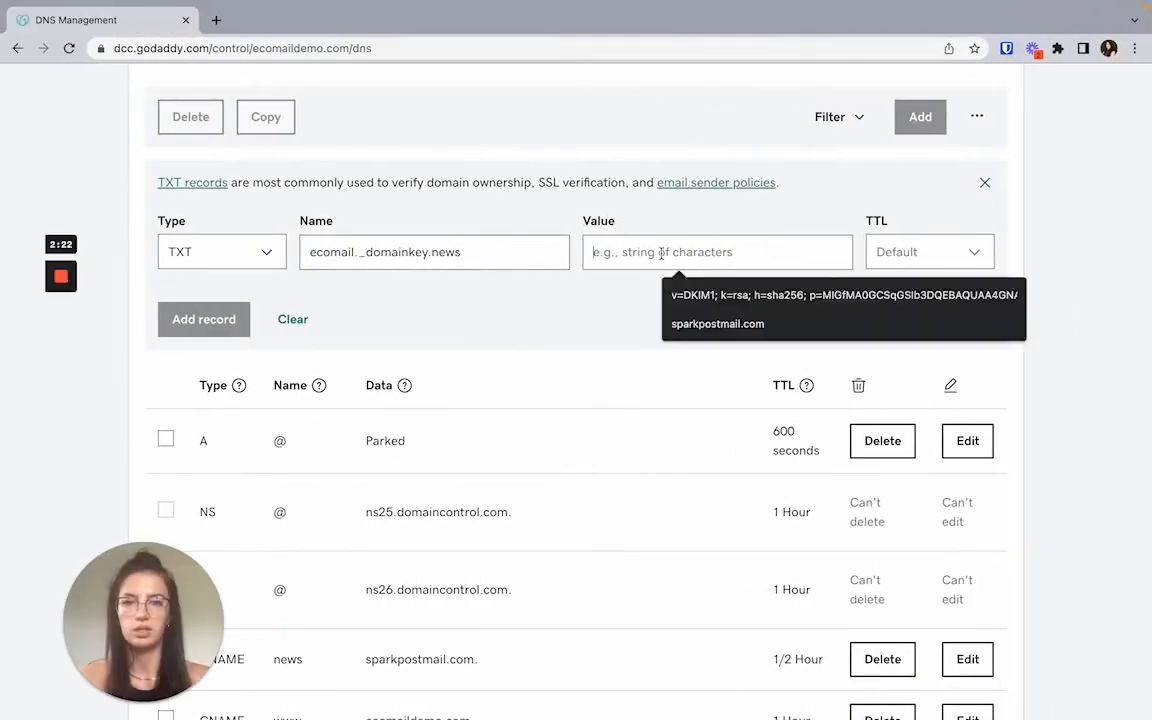
key(super+v)
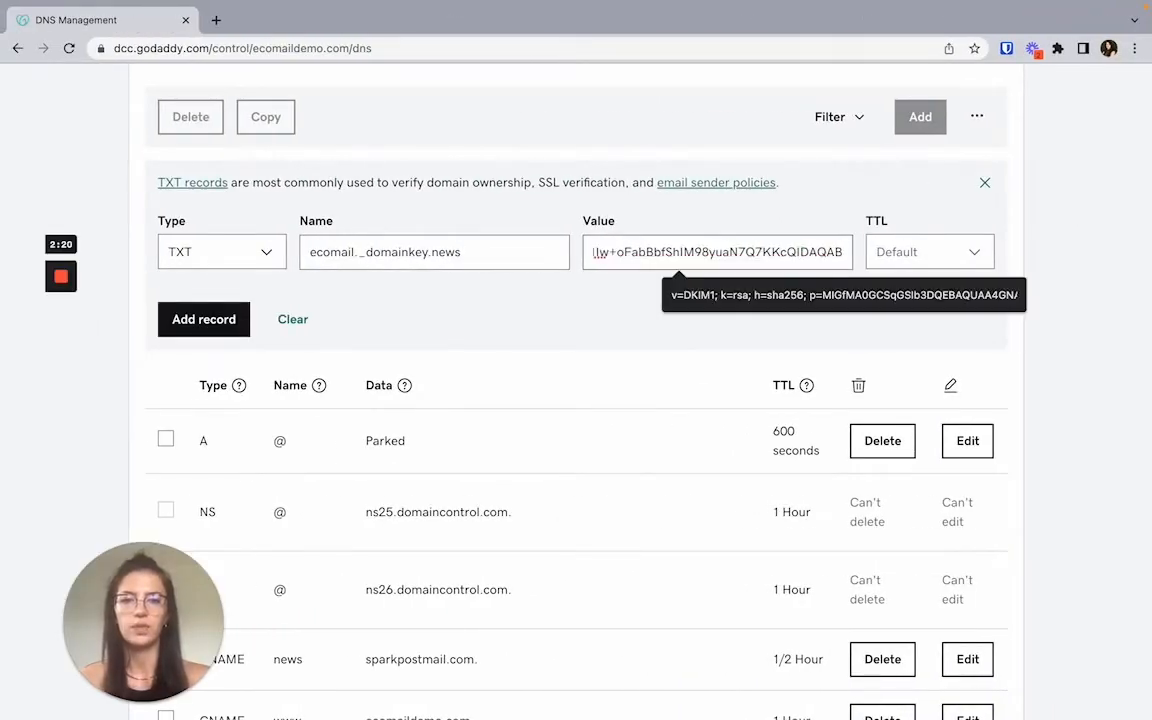
Set the DKIM TXT record's TTL to 1/2 Hour and add the record to the domain.
click(910, 252)
click(906, 287)
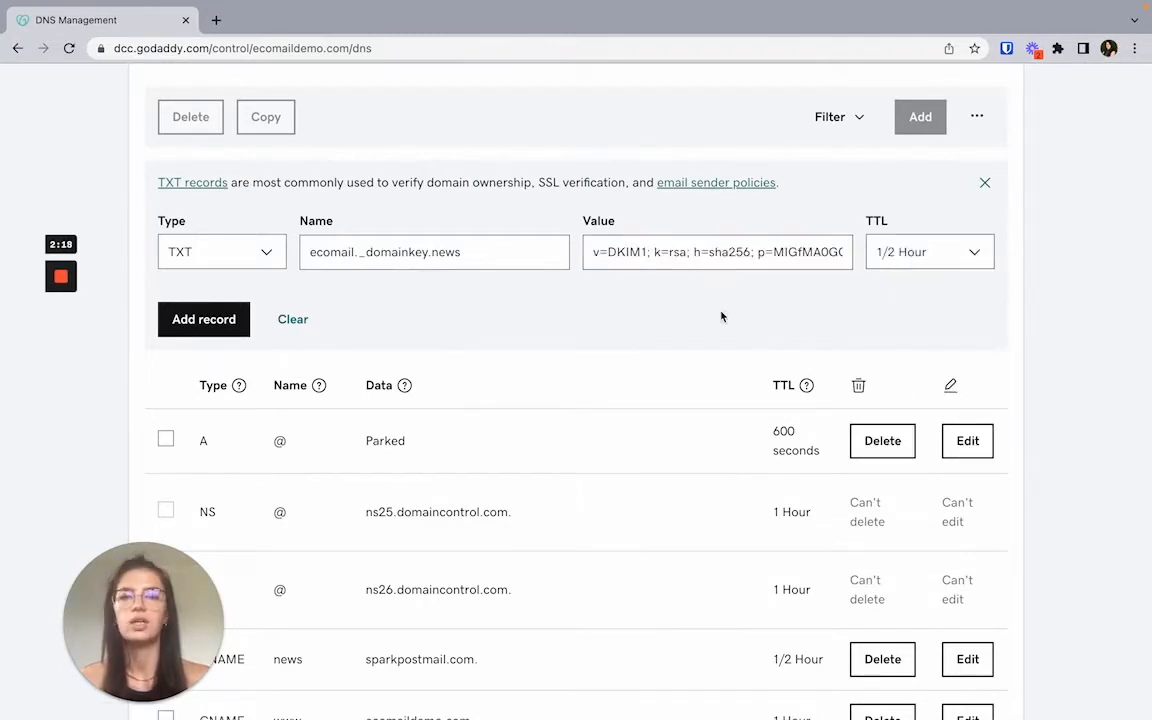
click(228, 326)
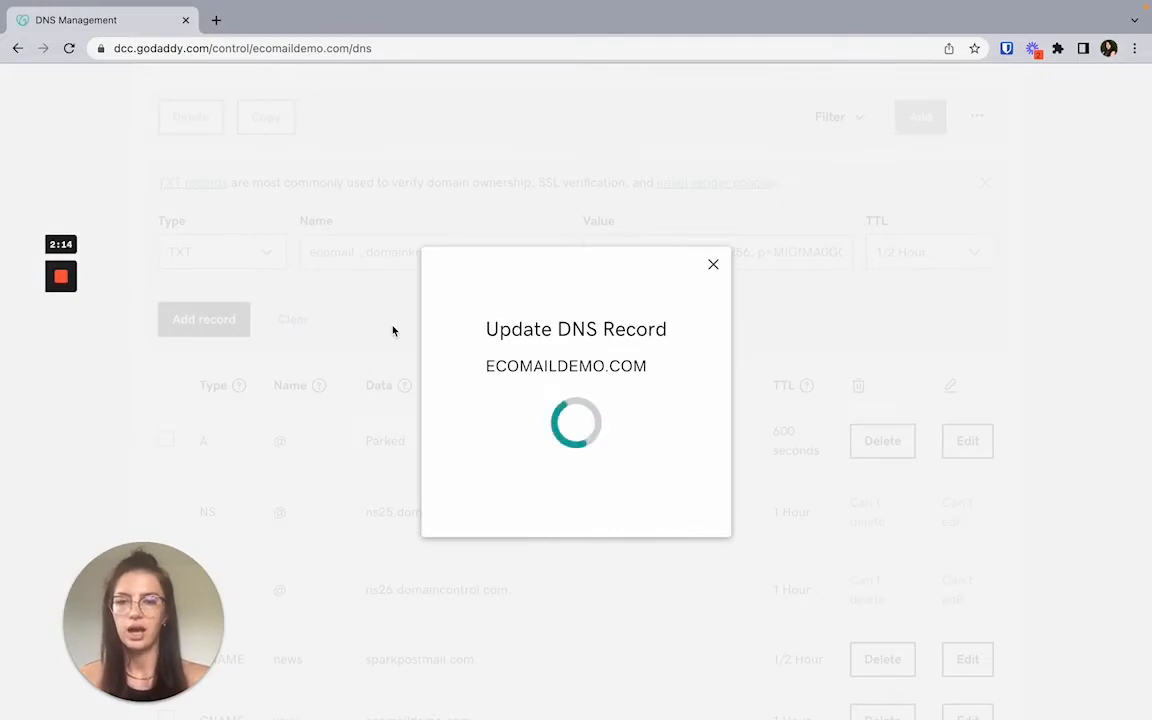
Switch to the Ecomail account's domain settings and add news.ecomaildemo.com as a sending domain.
key(ctrl+Right)
key(ctrl+Right)
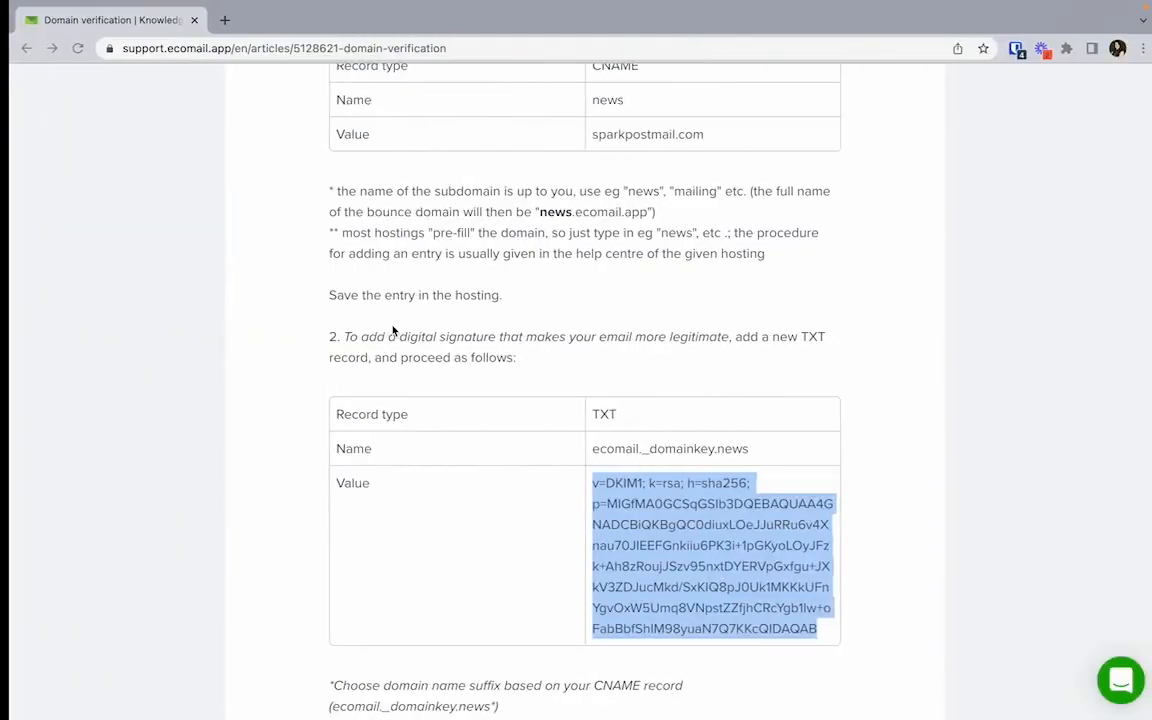
triple_click(393, 353)
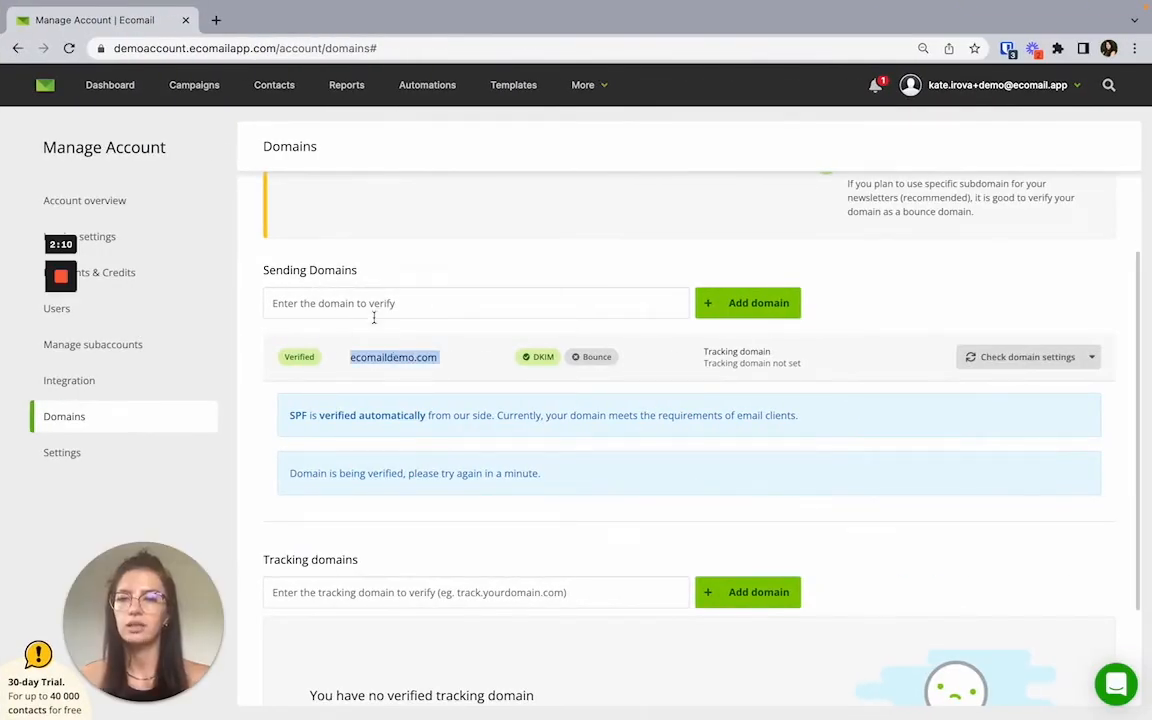
click(372, 314)
text(news.)
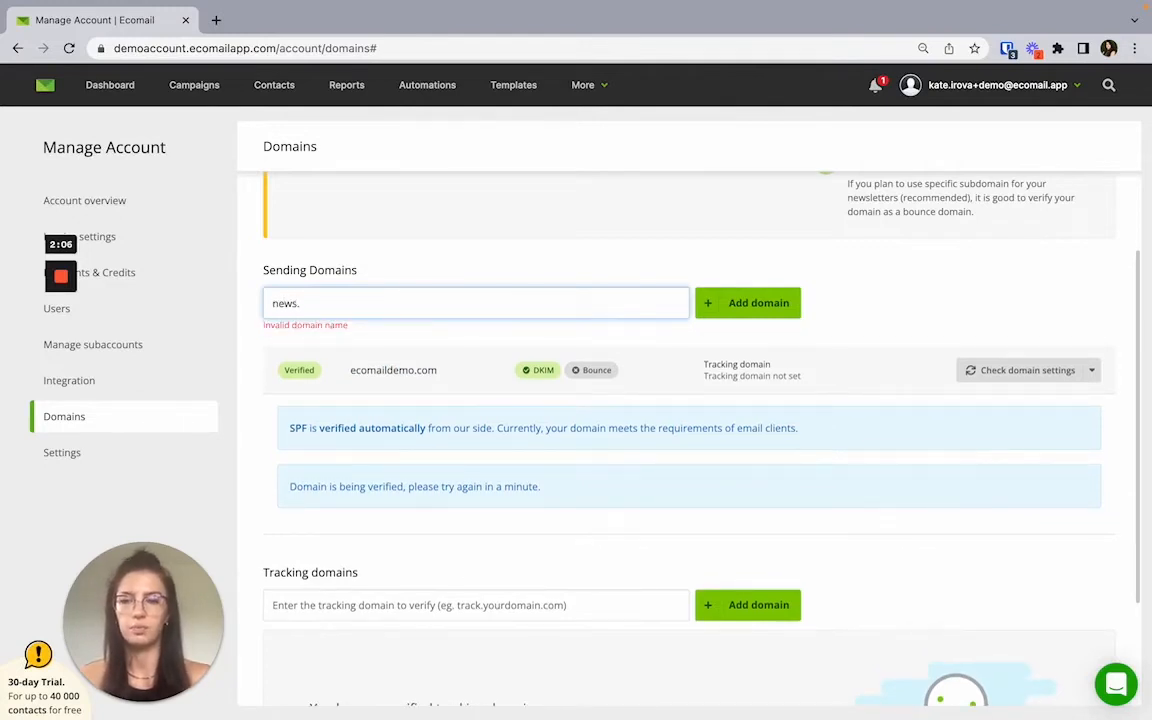
key(super+v)
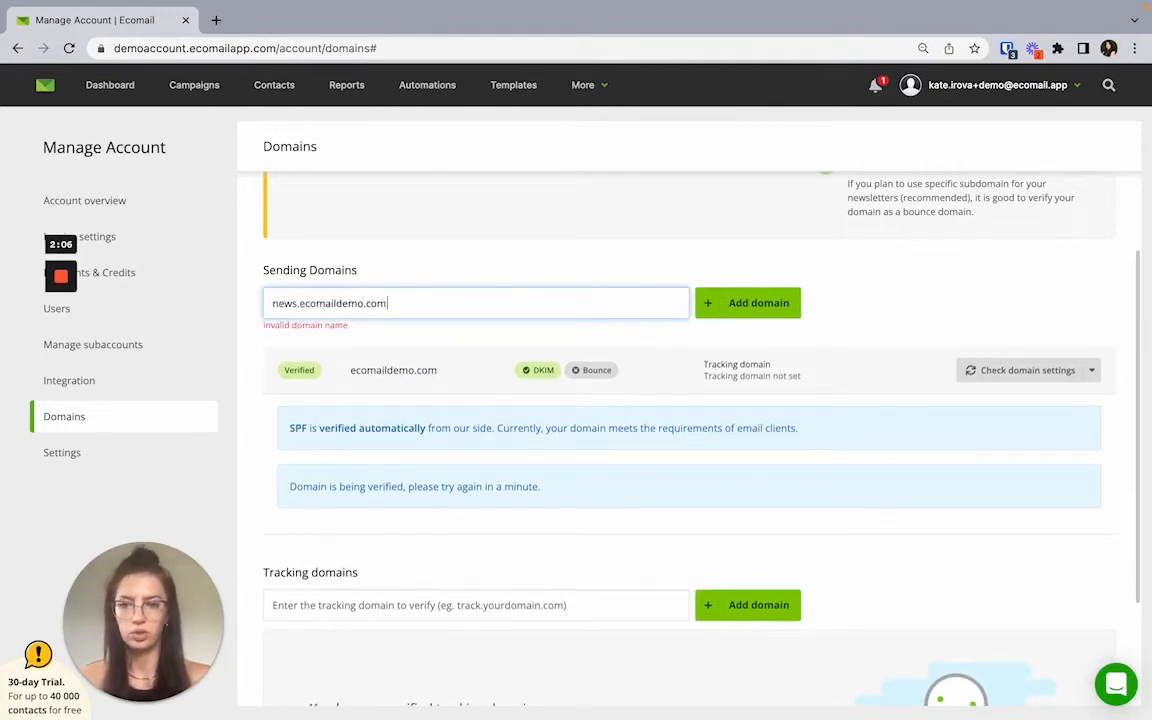
click(730, 303)
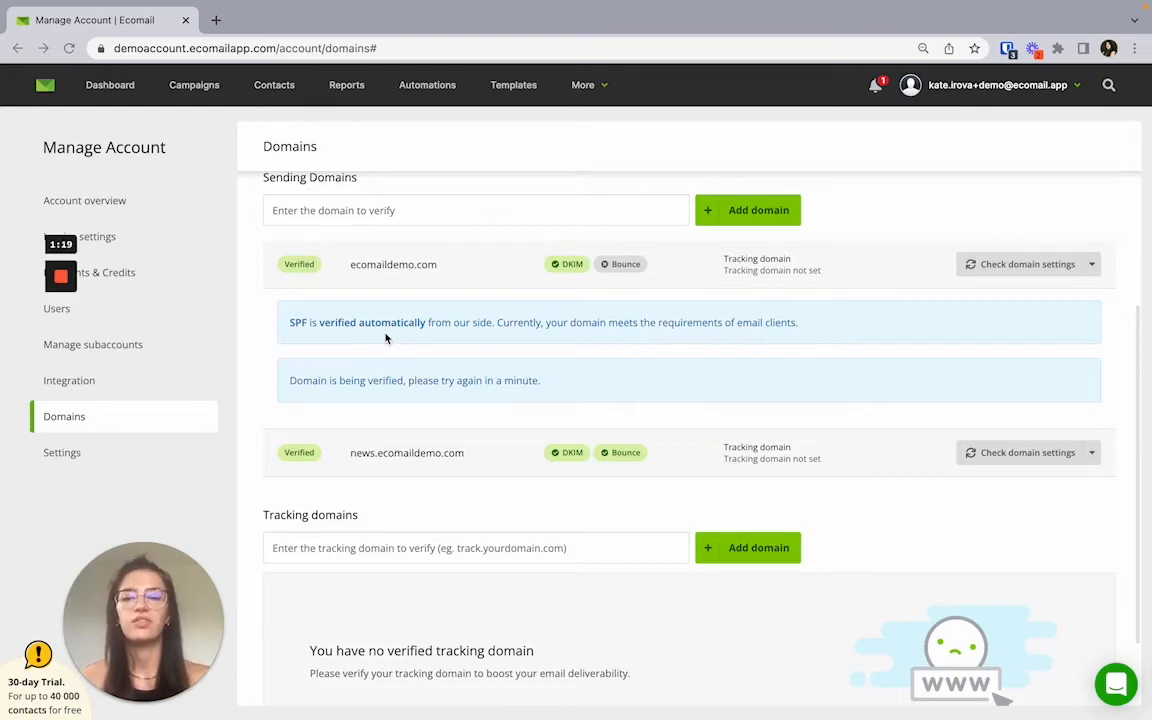
Return to GoDaddy and start a CNAME record for the tracking domain.
key(ctrl+Left)
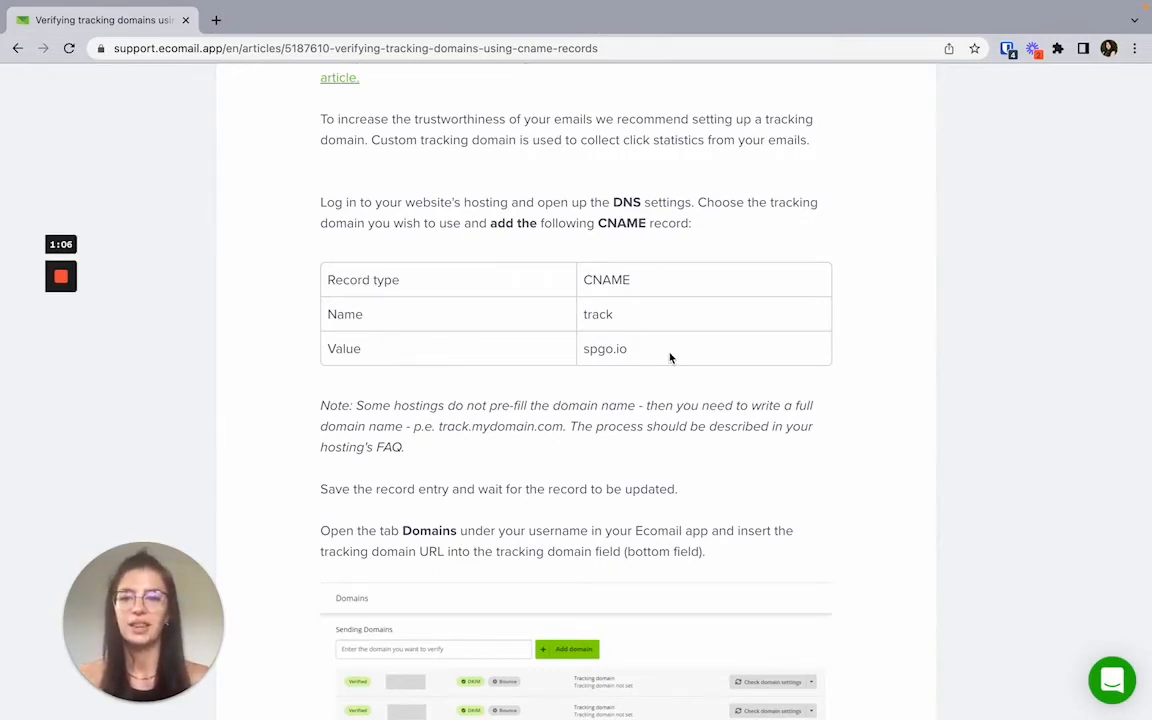
key(ctrl+Left)
scroll(267, 218, up, 3)
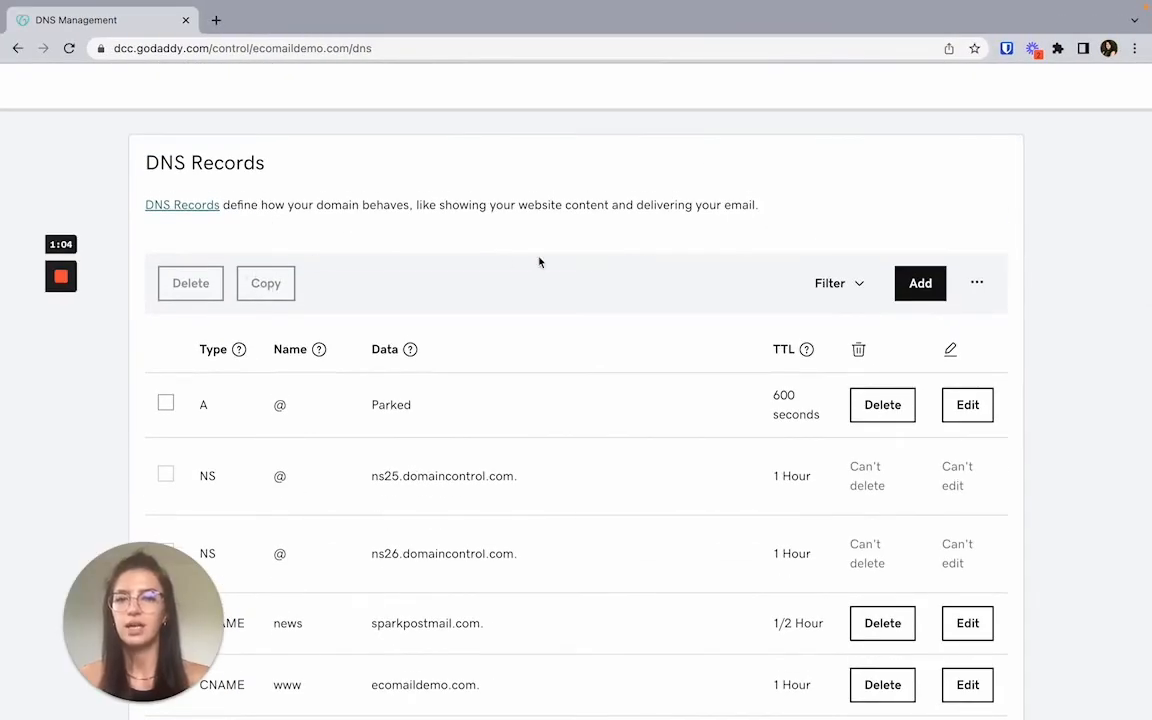
click(920, 283)
click(240, 418)
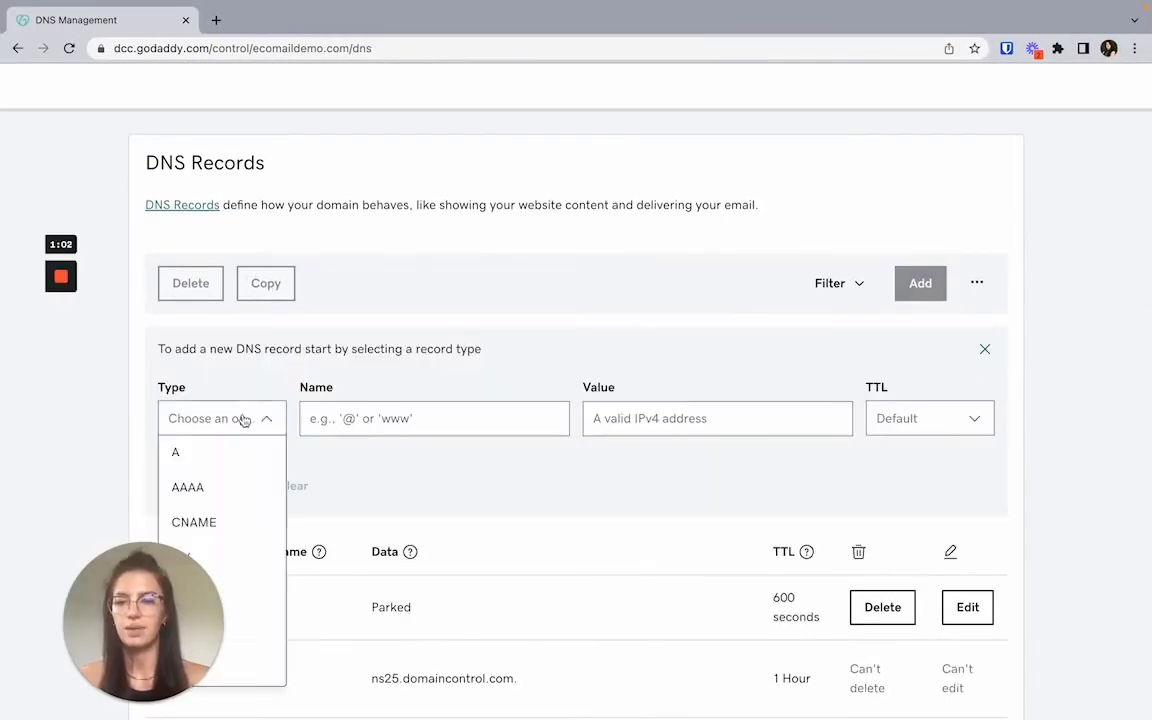
click(230, 521)
Check the tracking domain article for the record name and name the new CNAME record track.
key(ctrl+Right)
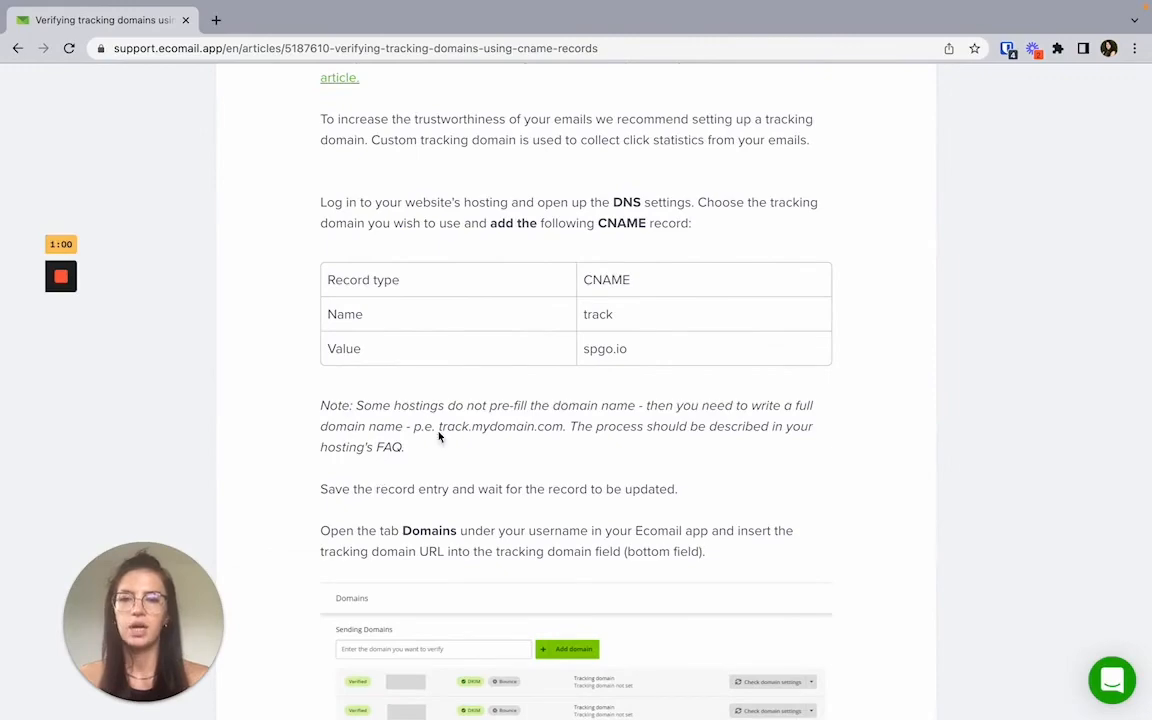
key(ctrl+Left)
click(399, 420)
text(t)
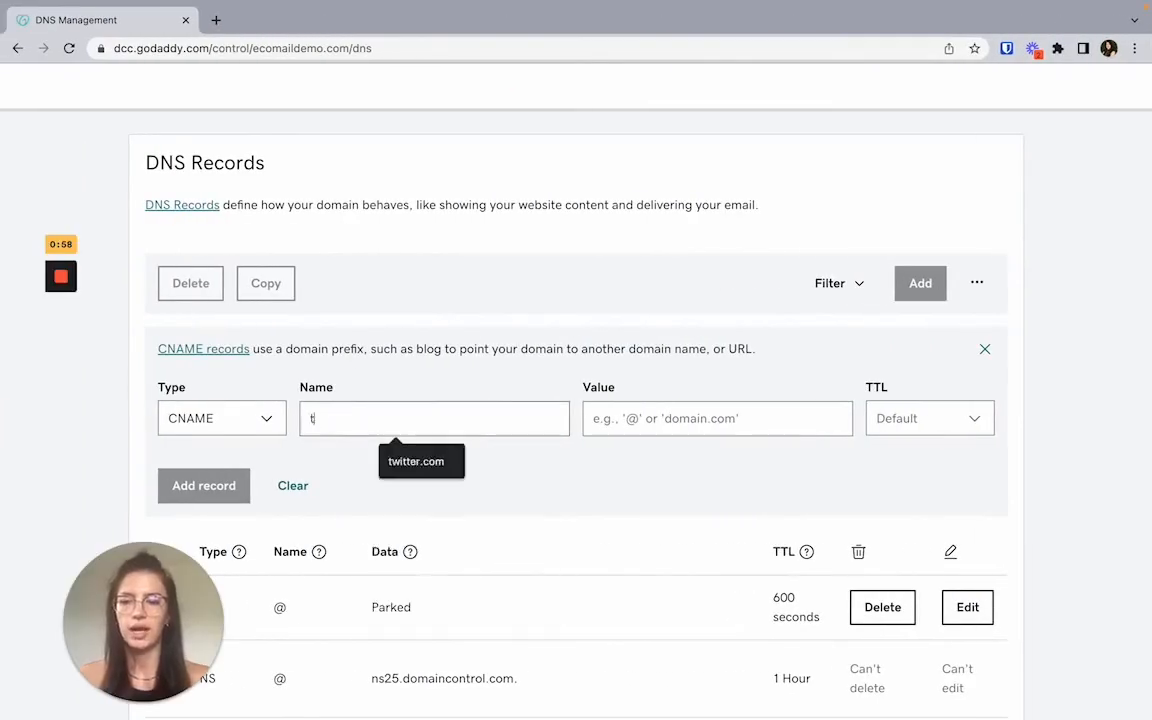
text(rack)
Copy the value spgo.io from the tracking domain article into the track CNAME record's value.
click(602, 418)
key(ctrl+Right)
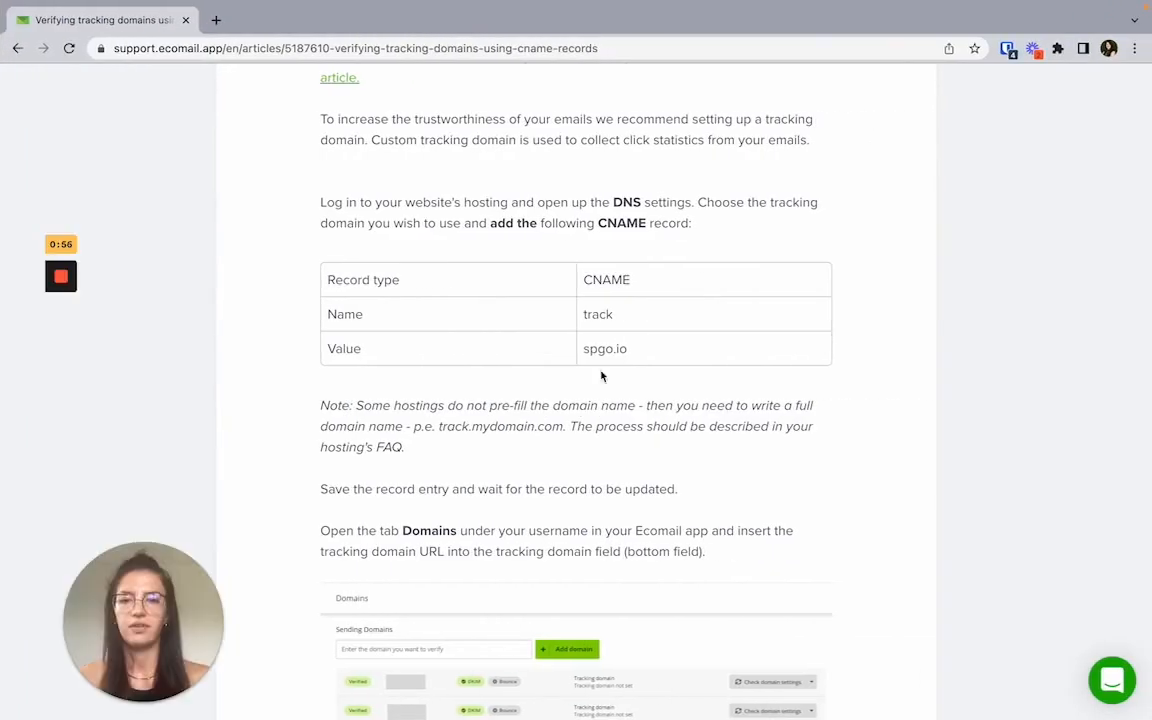
drag(583, 348, 630, 348)
key(ctrl+c)
key(ctrl+Left)
key(ctrl+v)
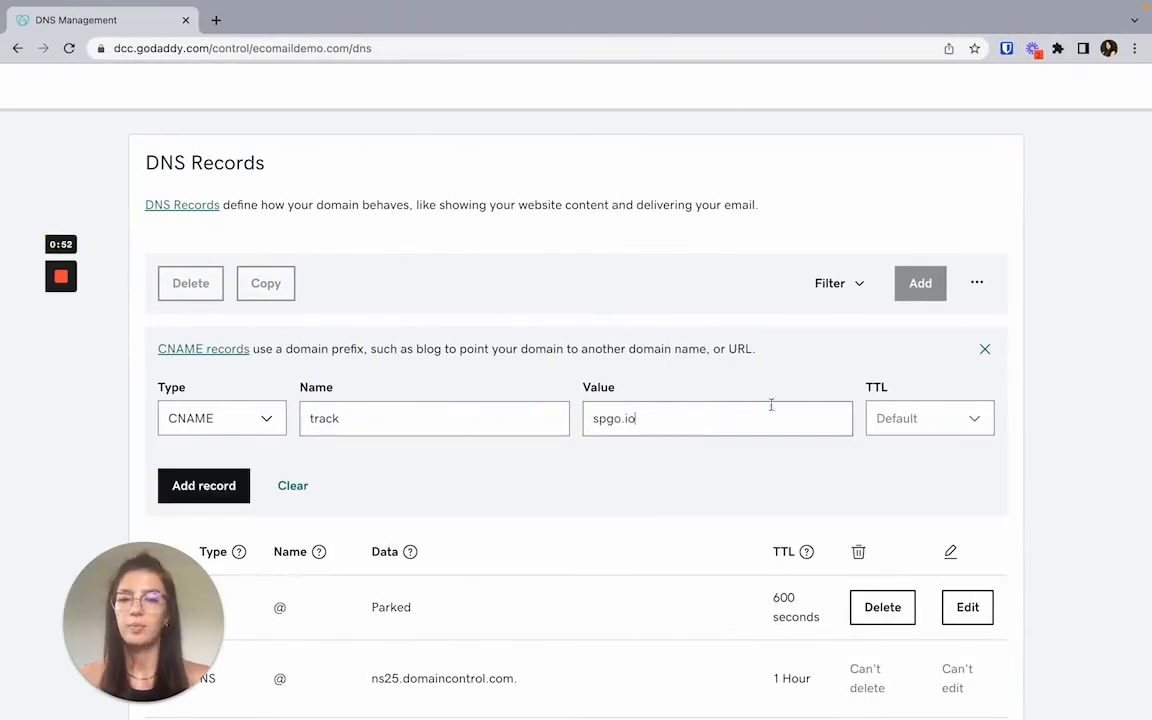
Set the track CNAME record's TTL to 1/2 Hour and add the record to the domain.
click(946, 416)
click(926, 452)
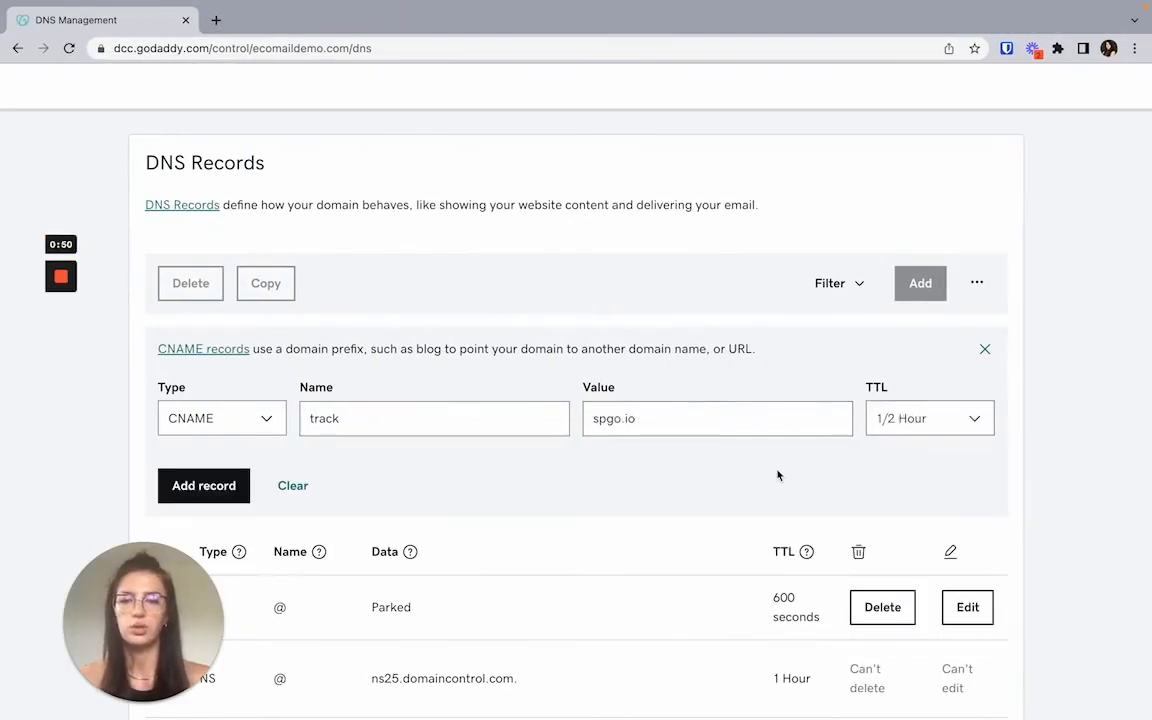
scroll(779, 473, down, 1)
click(221, 424)
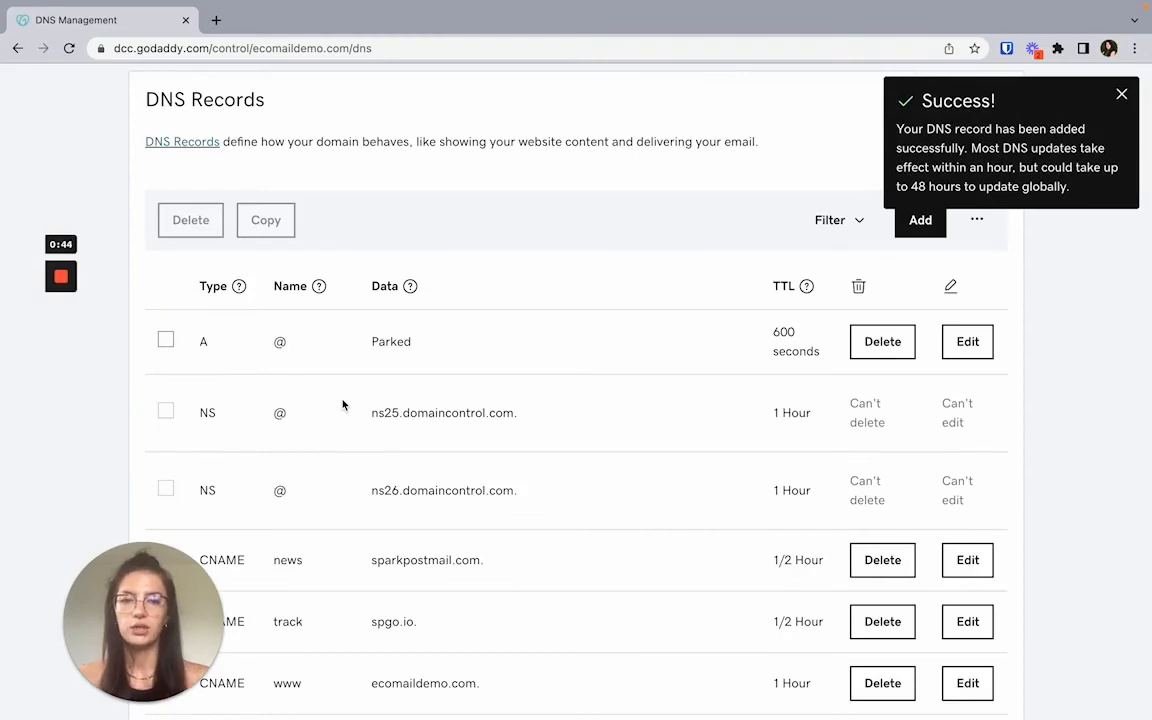
Switch to Ecomail's domain settings and add track.ecomaildemo.com as a tracking domain.
key(ctrl+Right)
key(ctrl+Right)
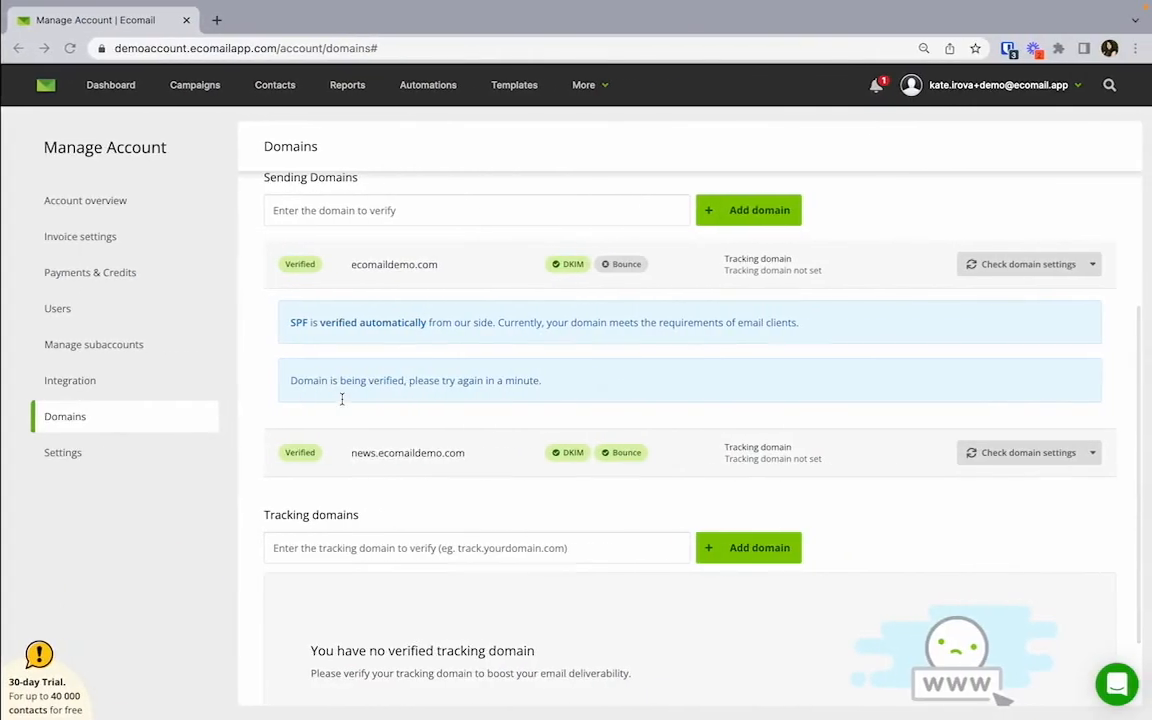
scroll(410, 455, down, 2)
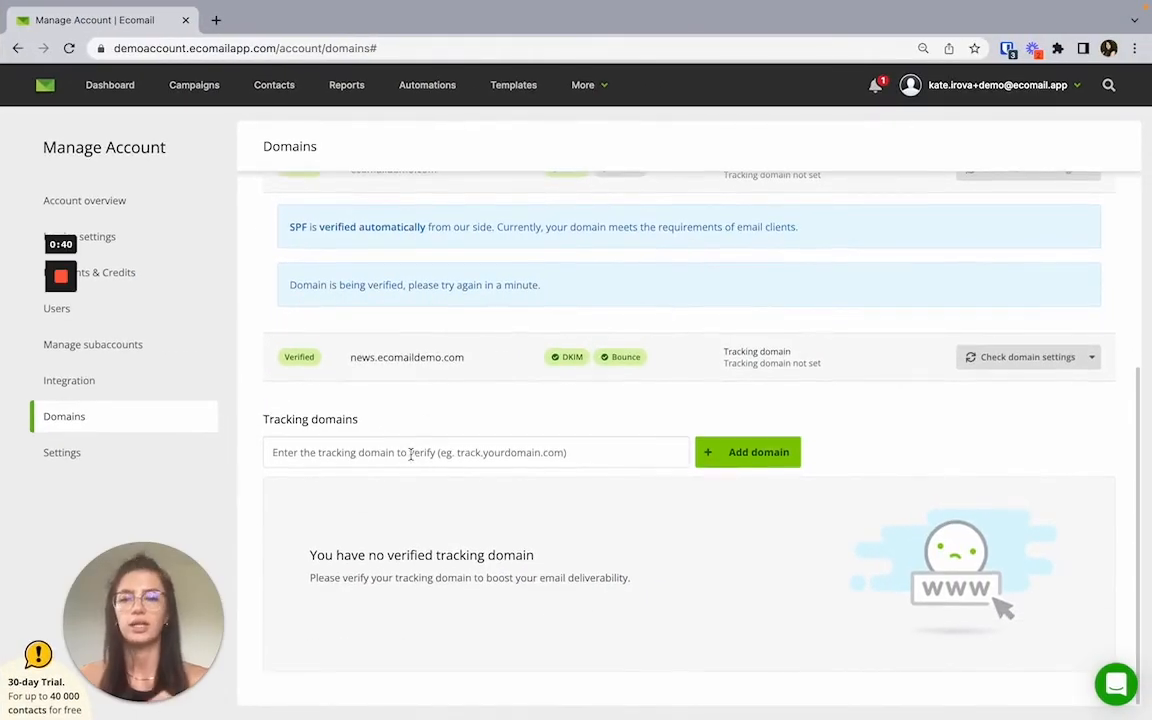
click(410, 455)
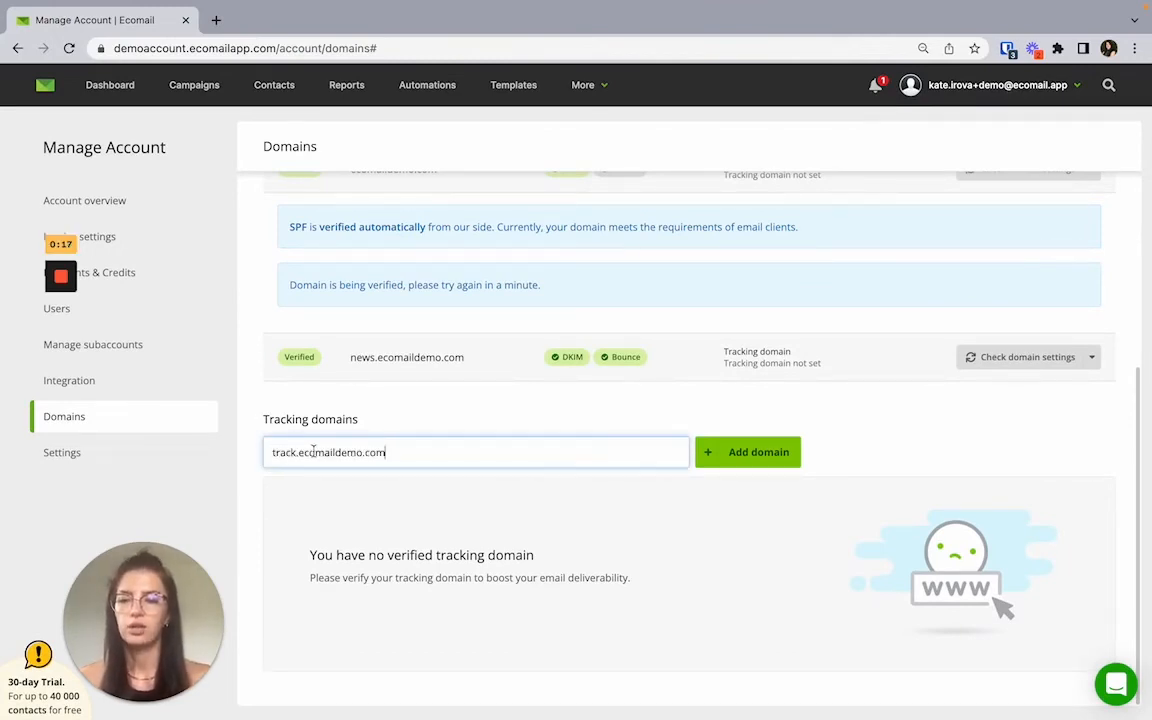
click(764, 452)
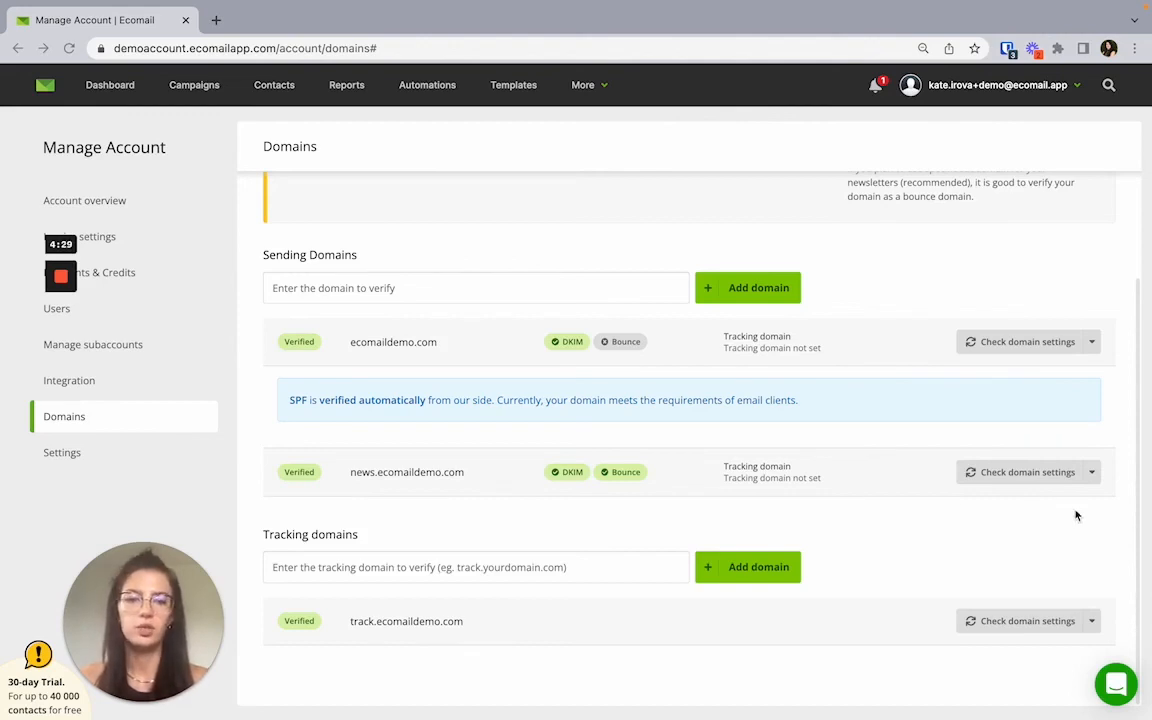
Set track.ecomaildemo.com as the tracking domain for the sending domain news.ecomaildemo.com.
click(1092, 474)
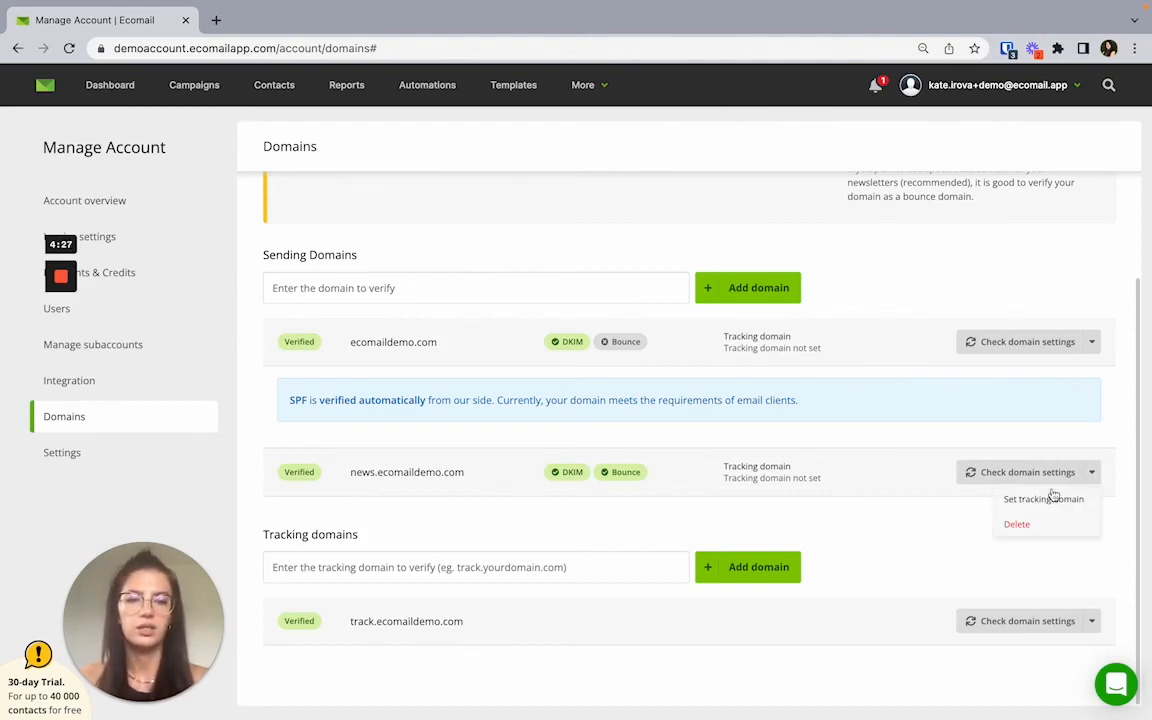
click(1024, 505)
click(576, 396)
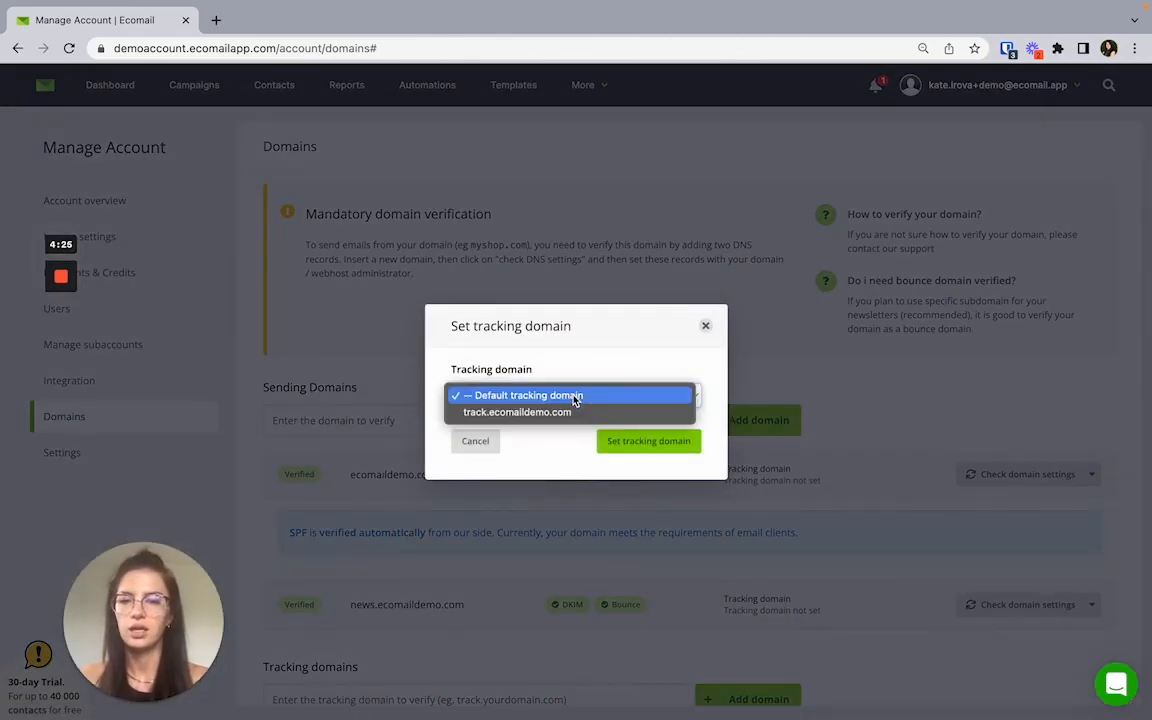
click(555, 410)
click(635, 442)
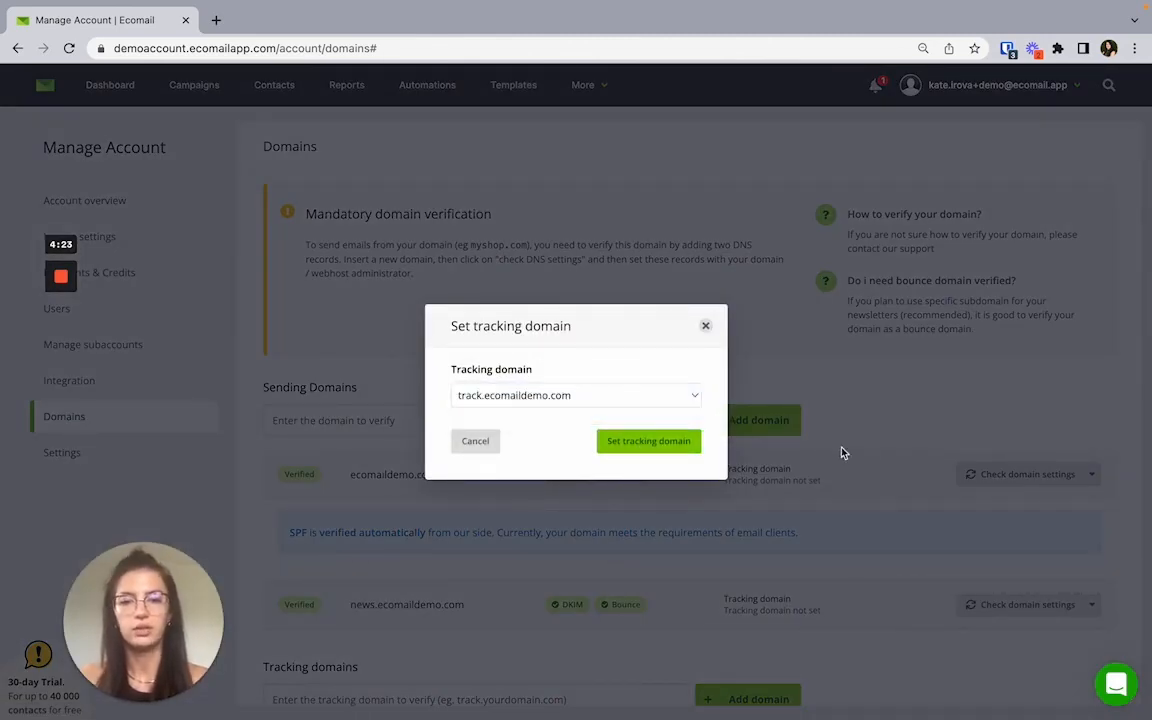
scroll(866, 450, down, 2)
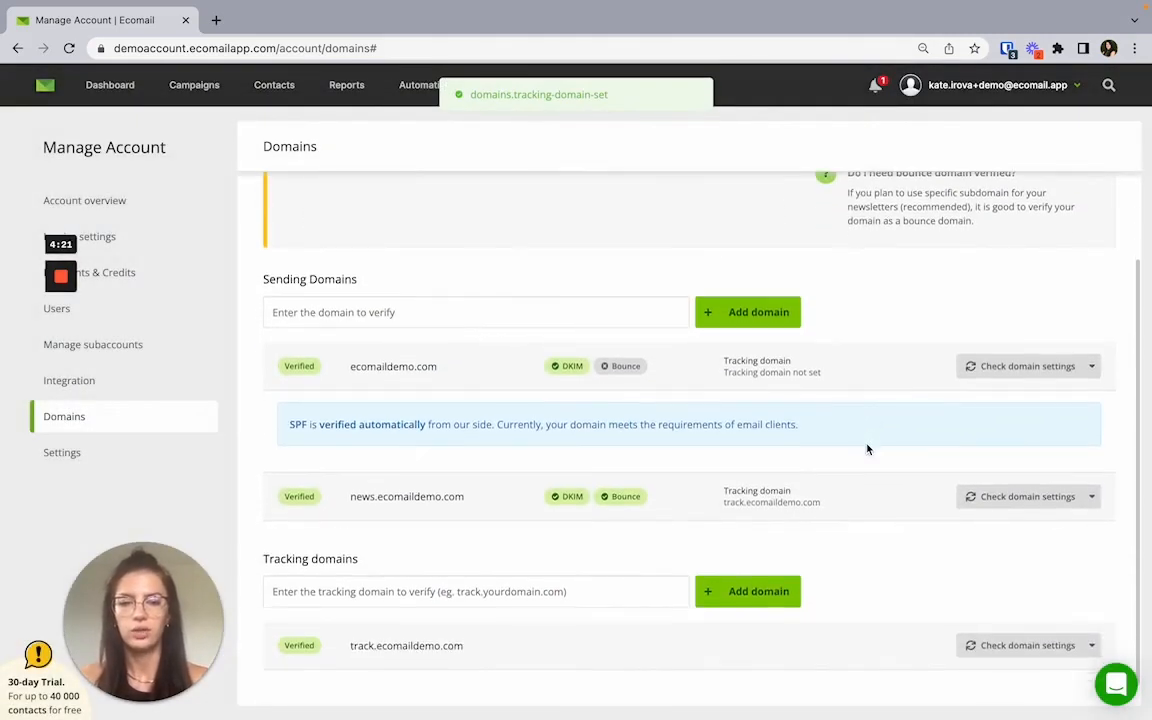